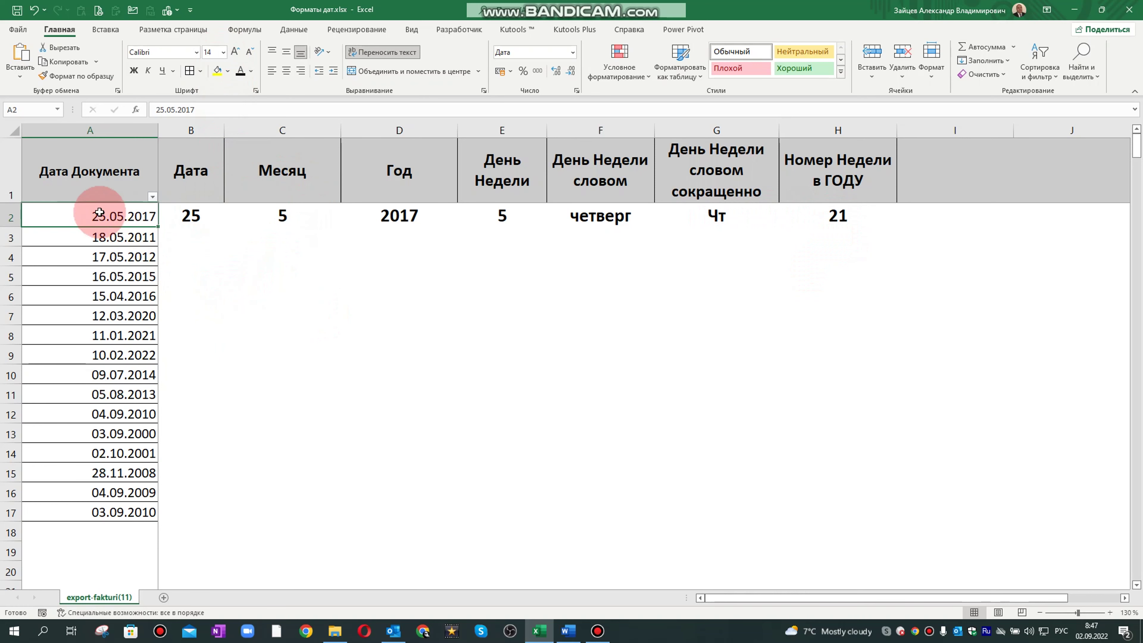
- Browse the document-date filter list, expanding 2017 and May, without applying a filter
click(152, 196)
drag(158, 368, 158, 385)
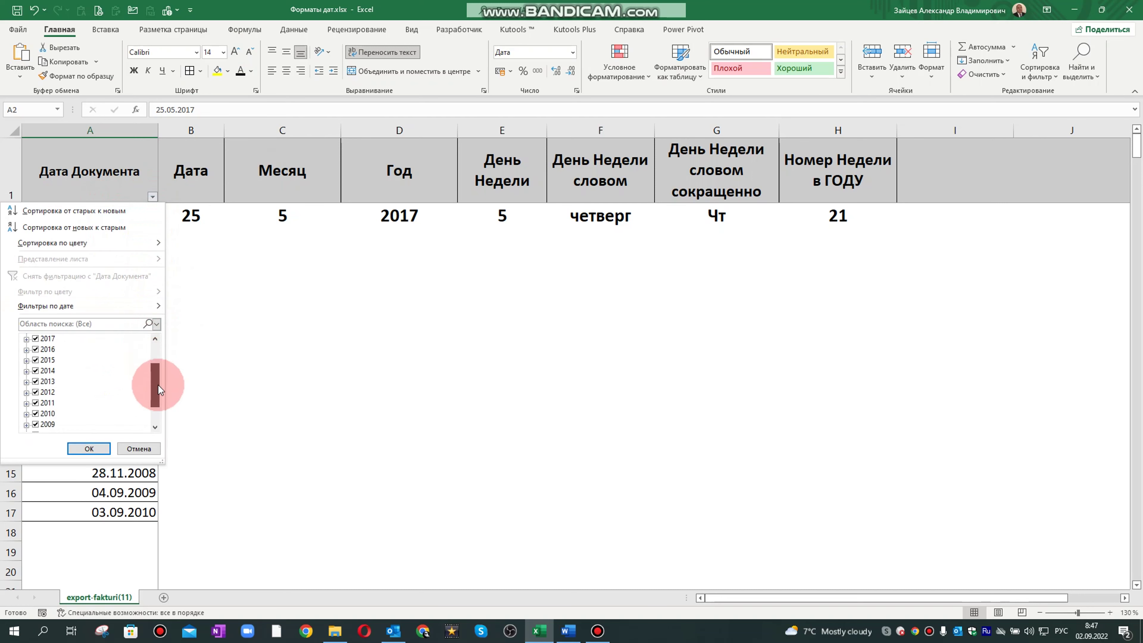
click(26, 338)
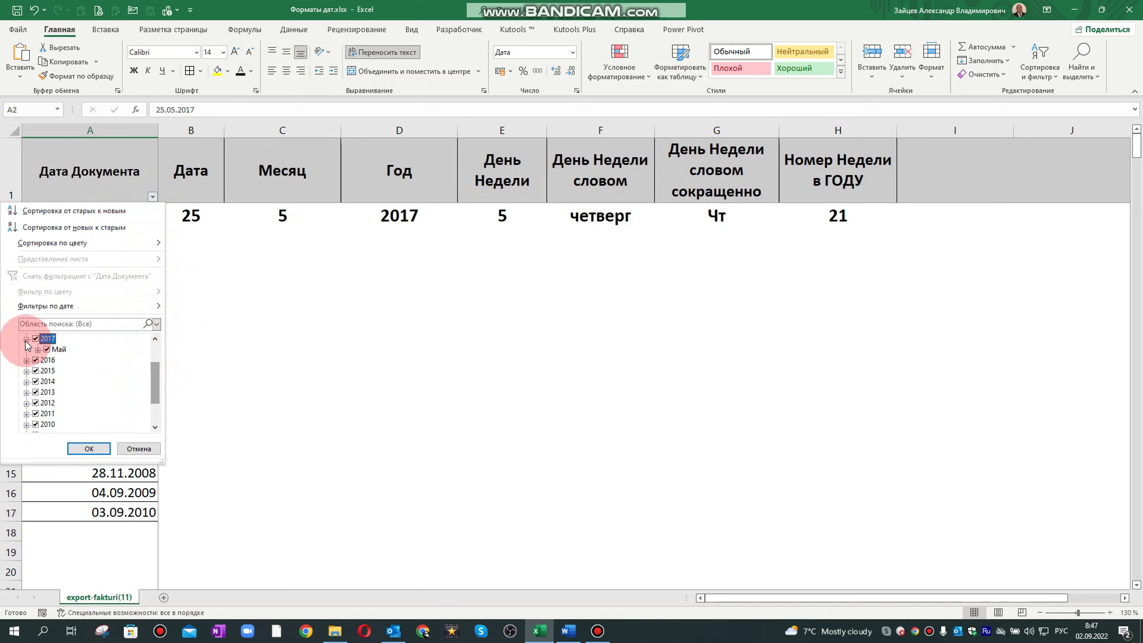
click(38, 349)
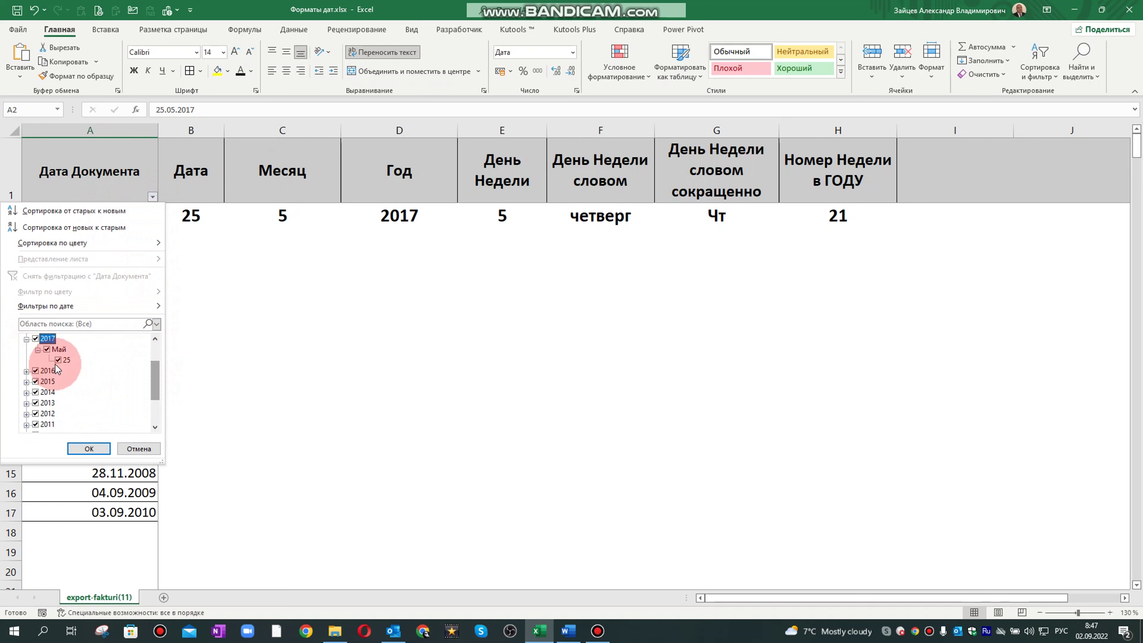
click(136, 448)
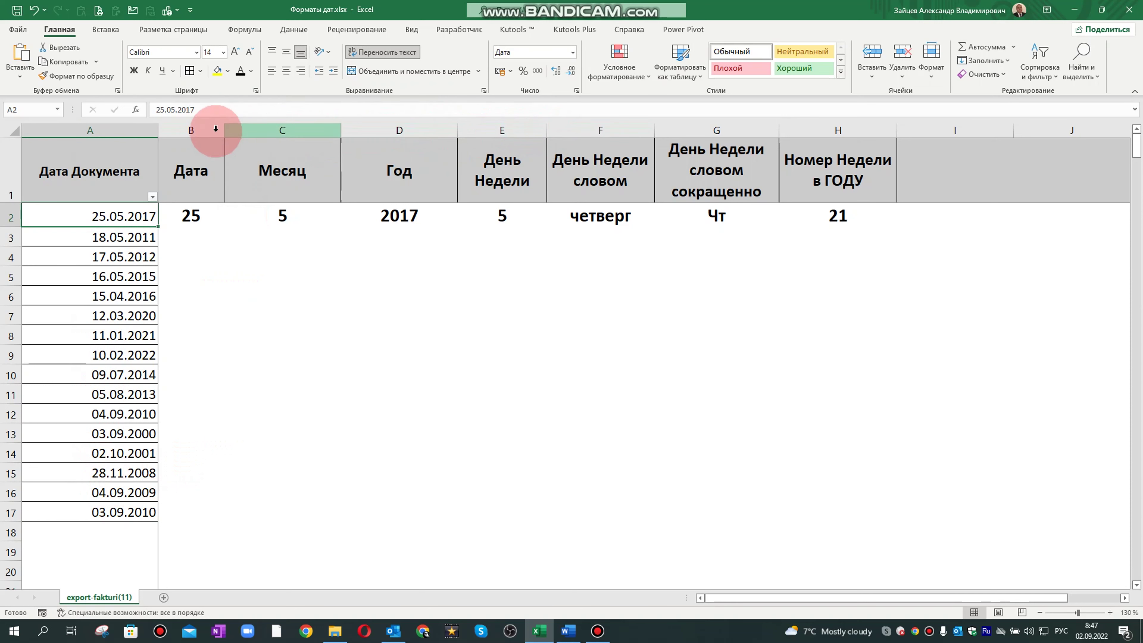
- Enter =ДЕНЬ(A2) in B2 and fill it down to B17
click(183, 237)
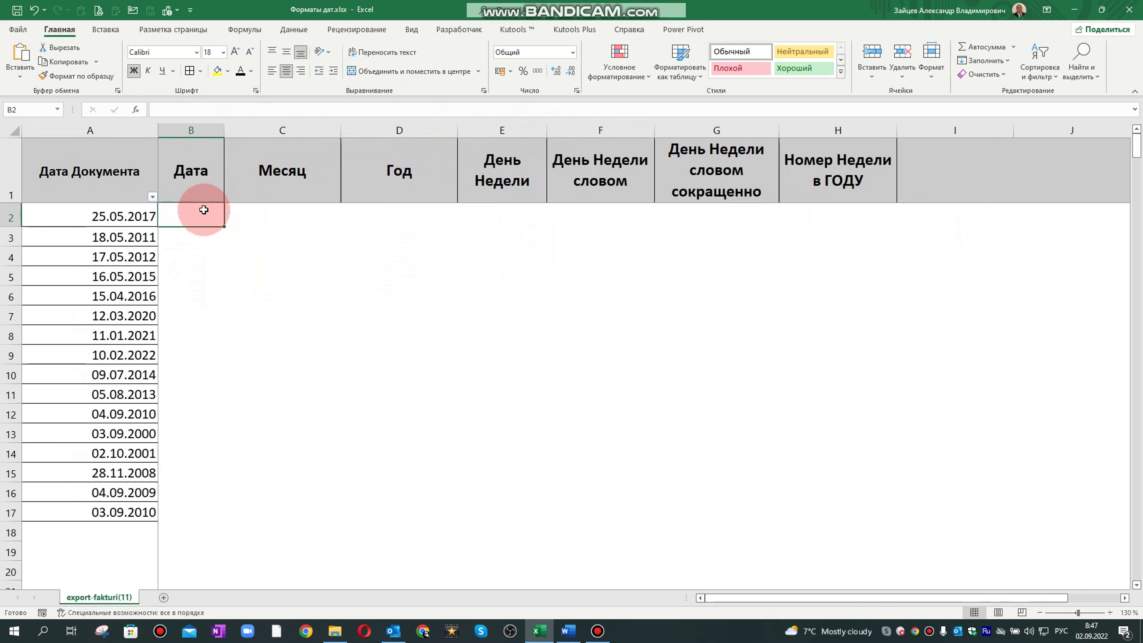
text(=)
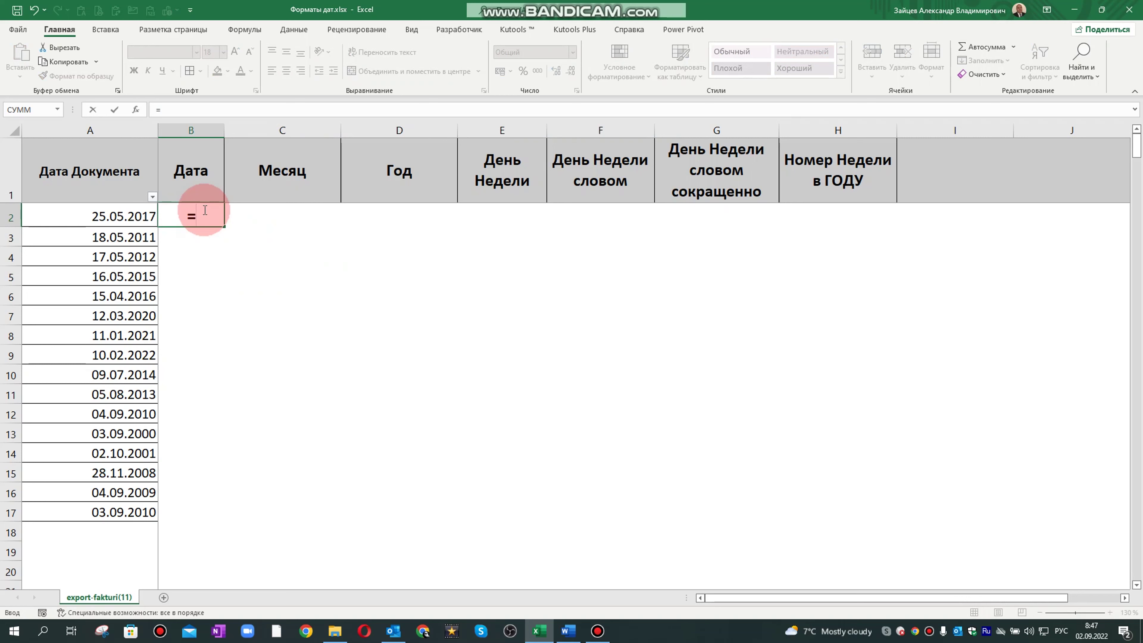
text(ДЕНЬ)
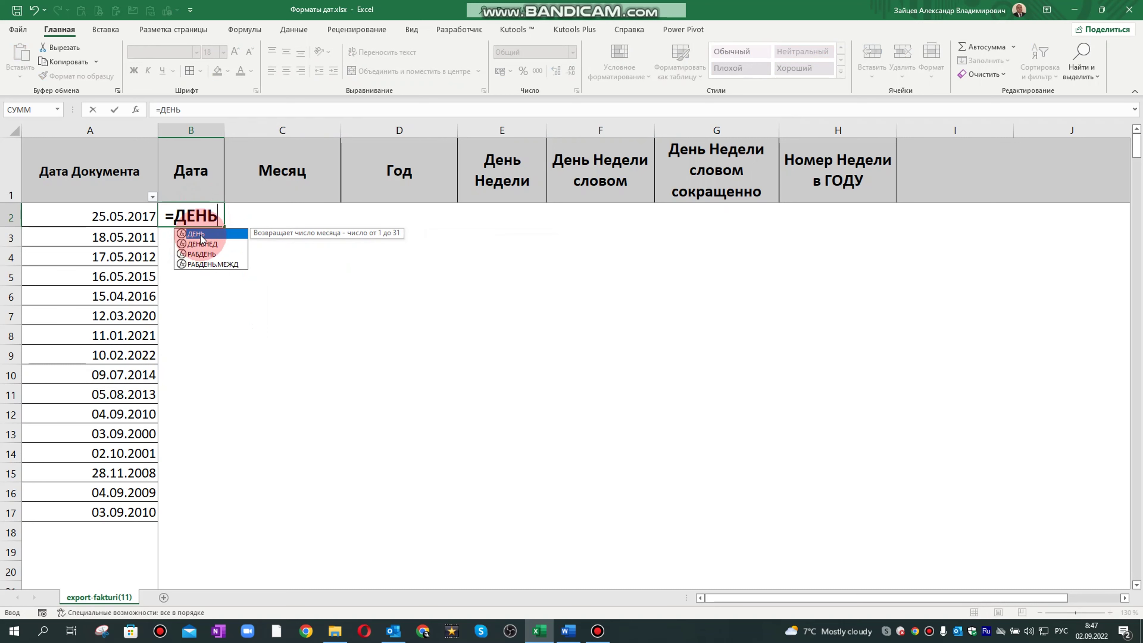
double_click(201, 235)
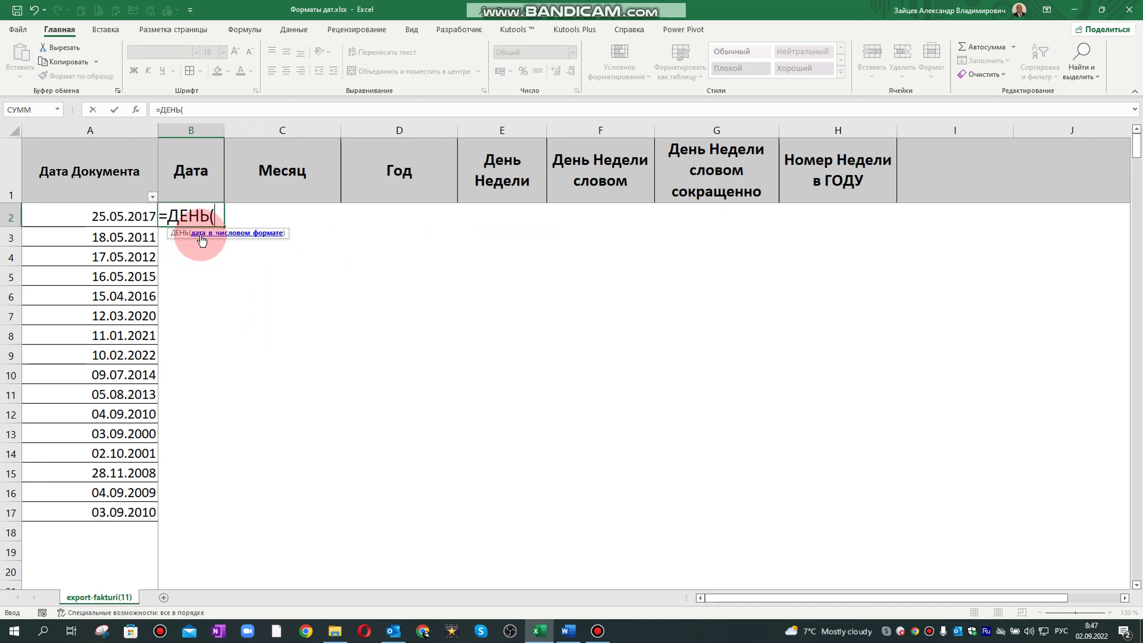
click(114, 221)
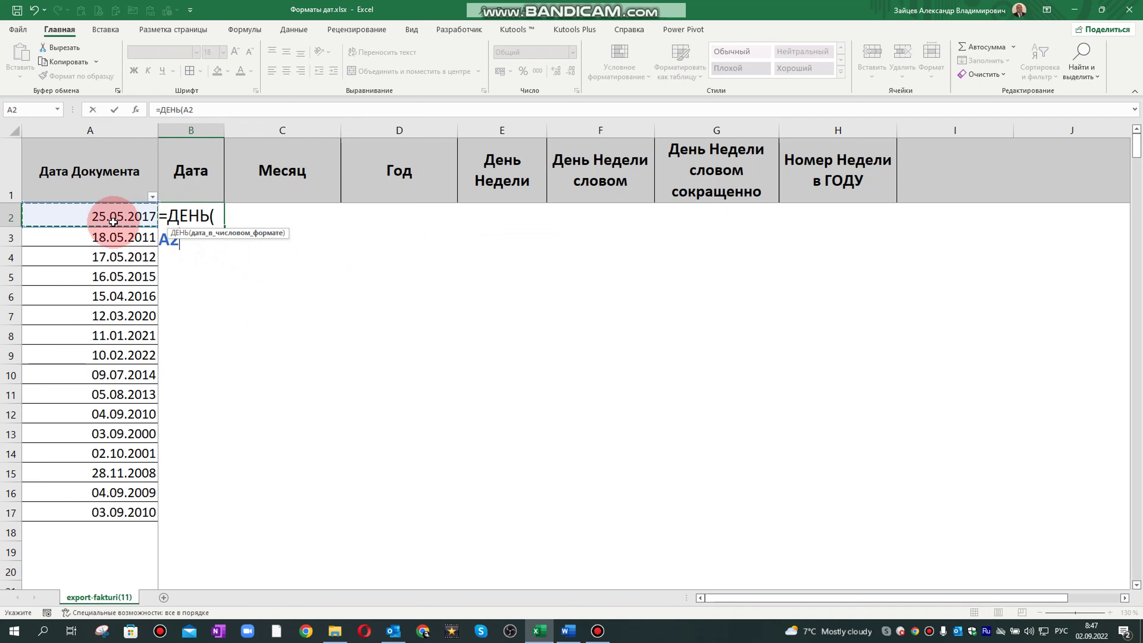
key(Return)
click(196, 229)
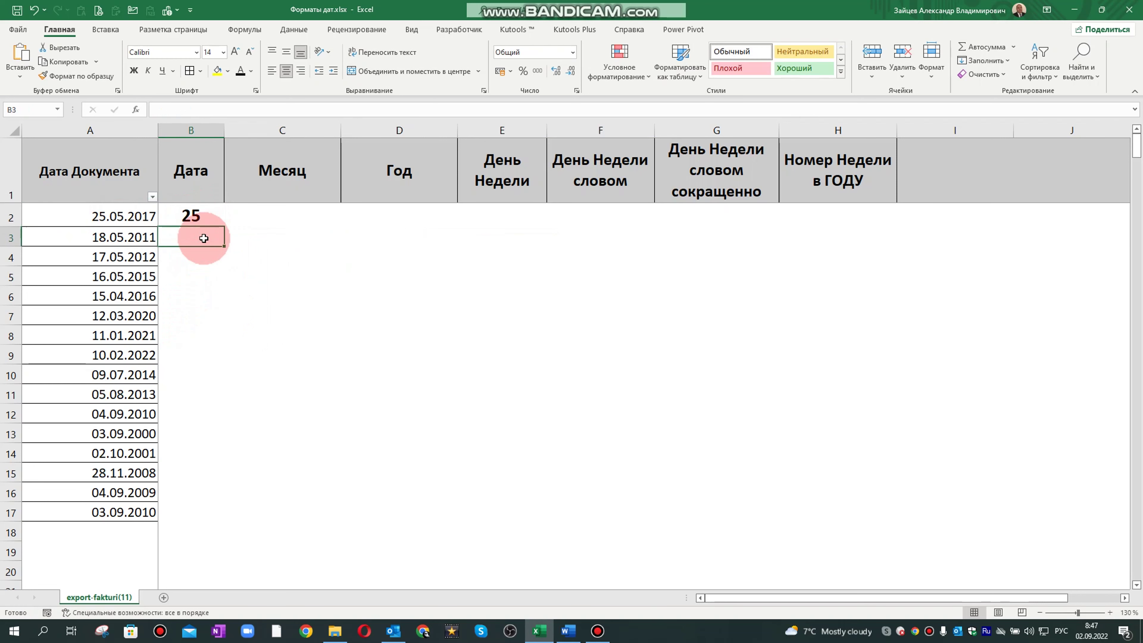
click(217, 222)
drag(225, 229, 228, 517)
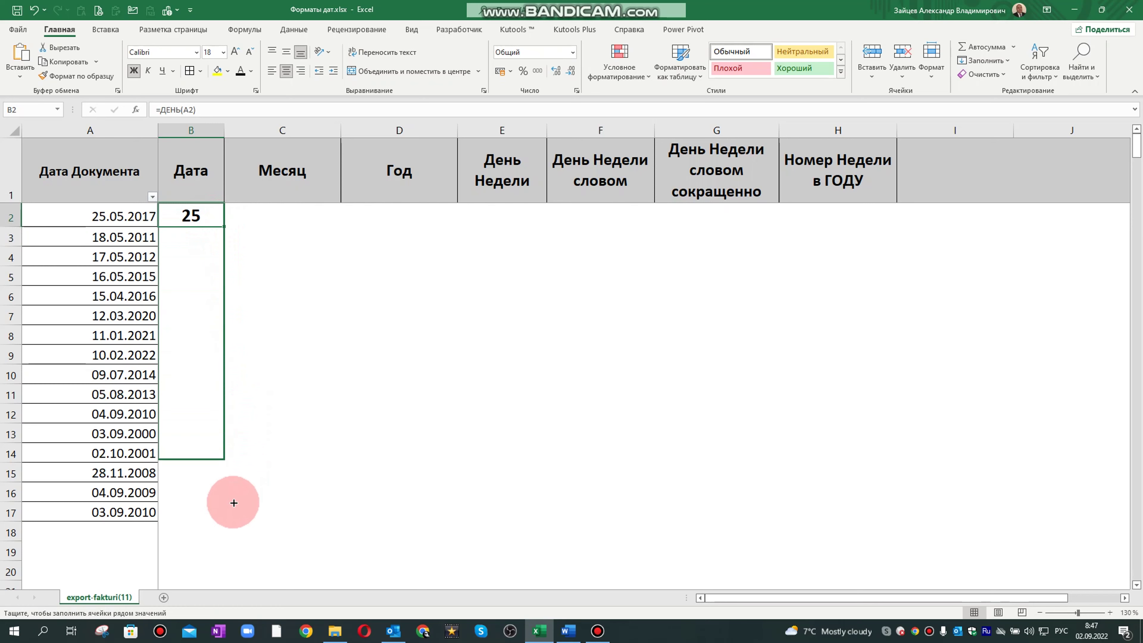
scroll(221, 495, down, 1)
scroll(217, 467, down, 3)
scroll(217, 467, up, 4)
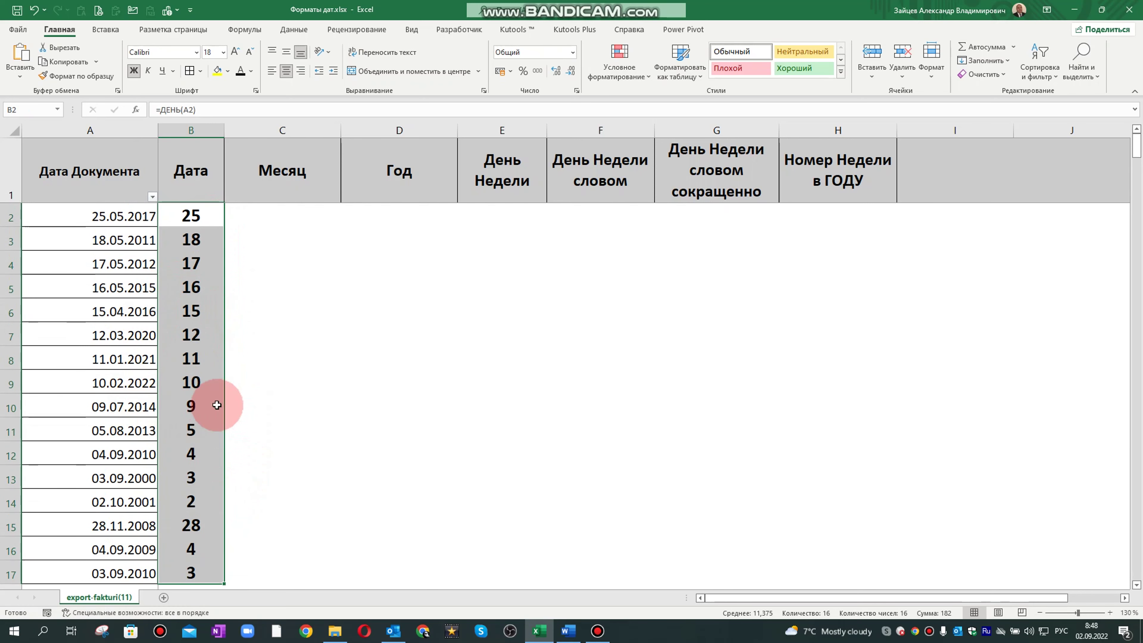
click(301, 217)
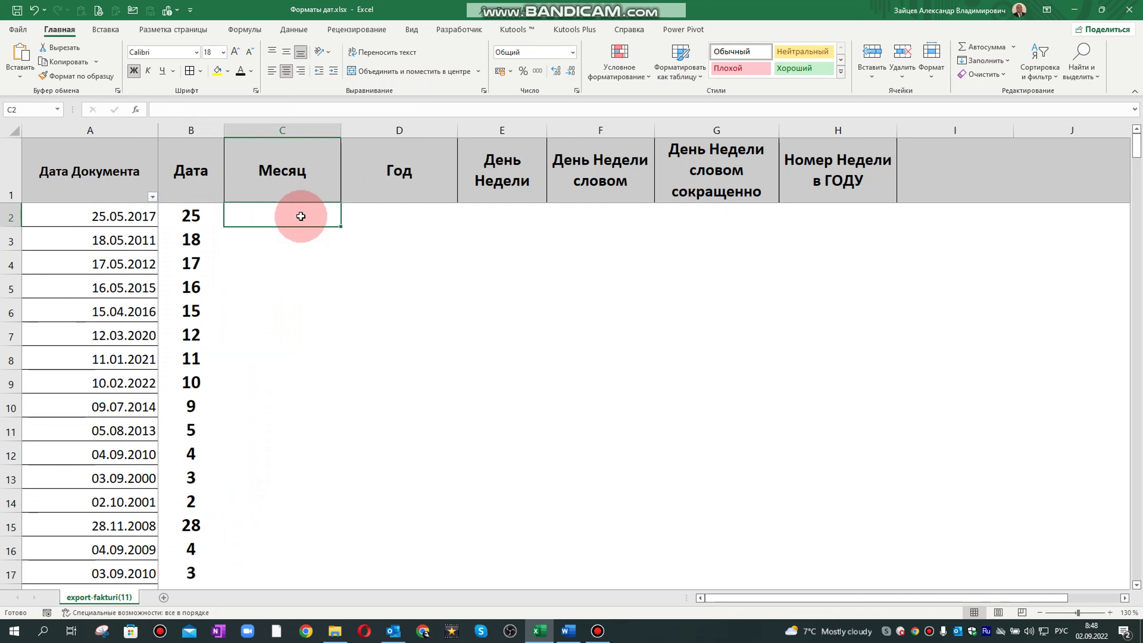
- Enter =МЕСЯЦ(A2) in C2 and fill it down to C17
text(=ME)
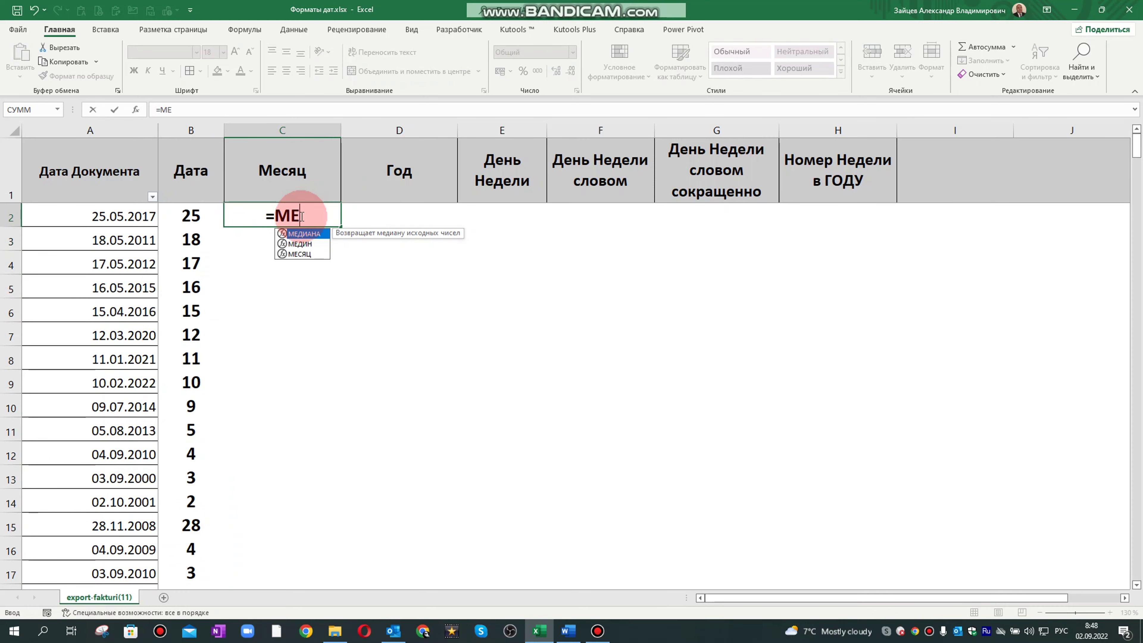
double_click(308, 254)
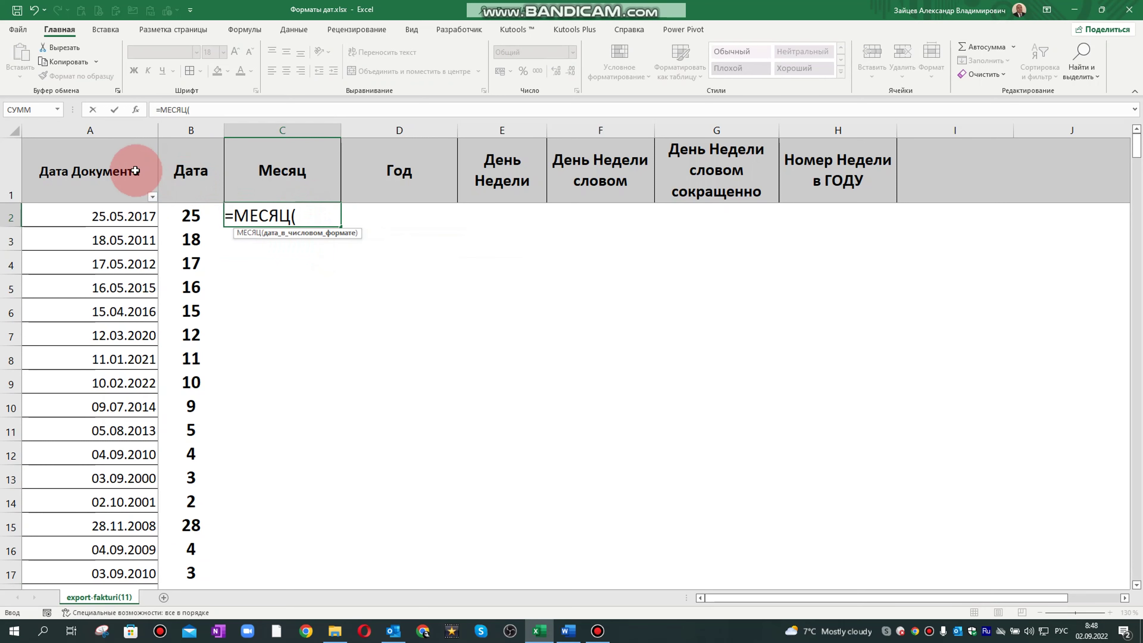
click(130, 226)
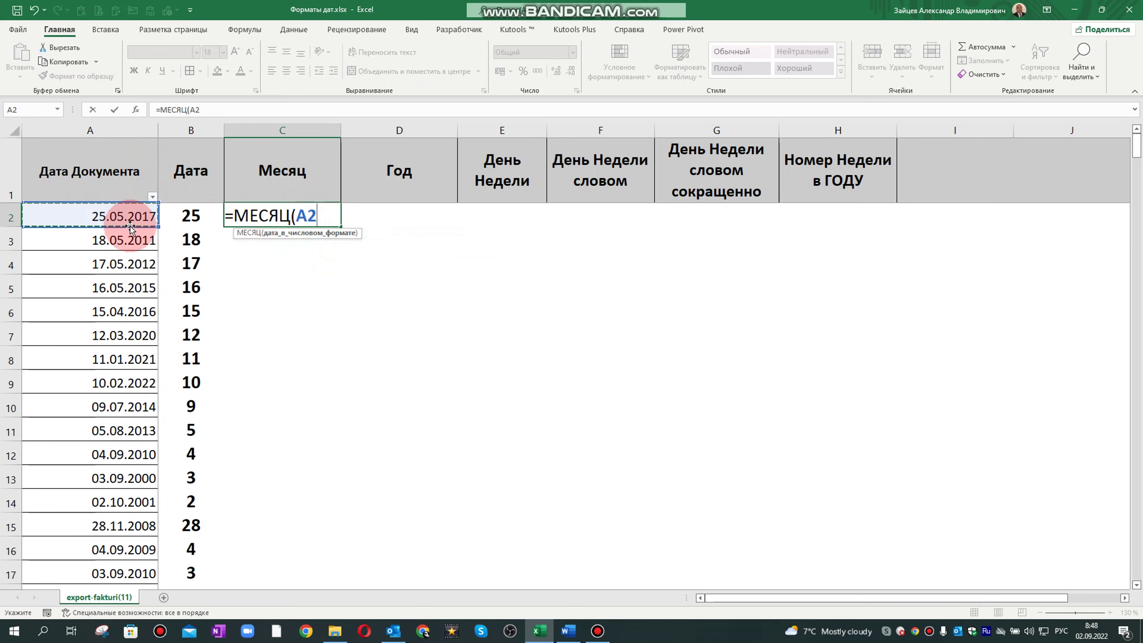
key(Return)
click(302, 220)
double_click(342, 229)
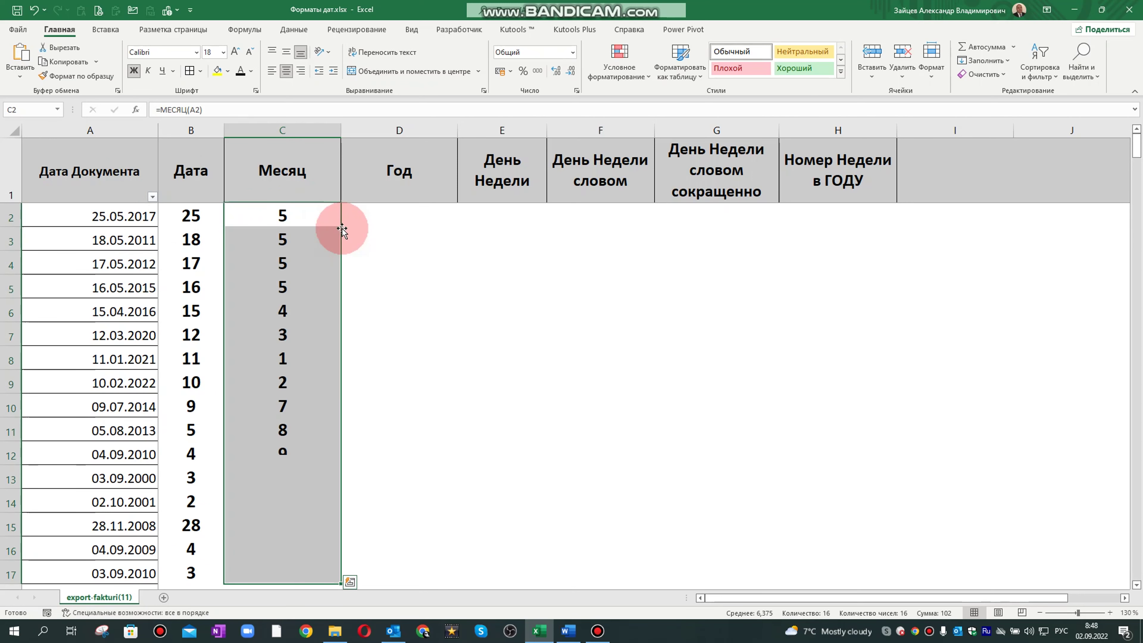
scroll(331, 425, down, 4)
scroll(331, 421, up, 4)
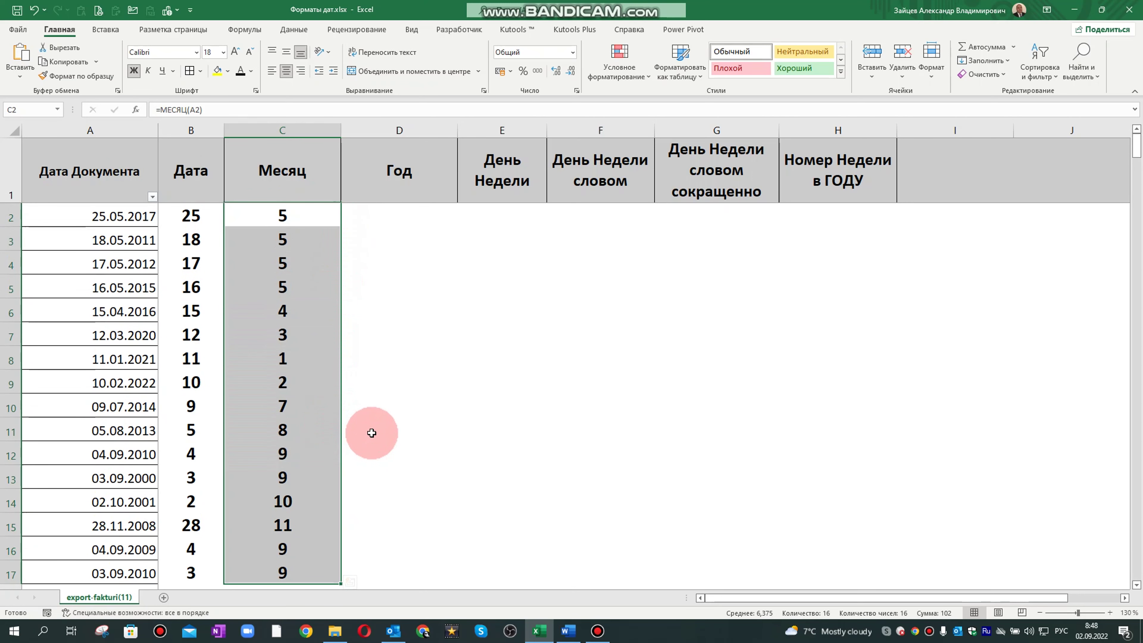
- Enter =ГОД(A2) in D2 and copy it down column D to row 17
click(424, 219)
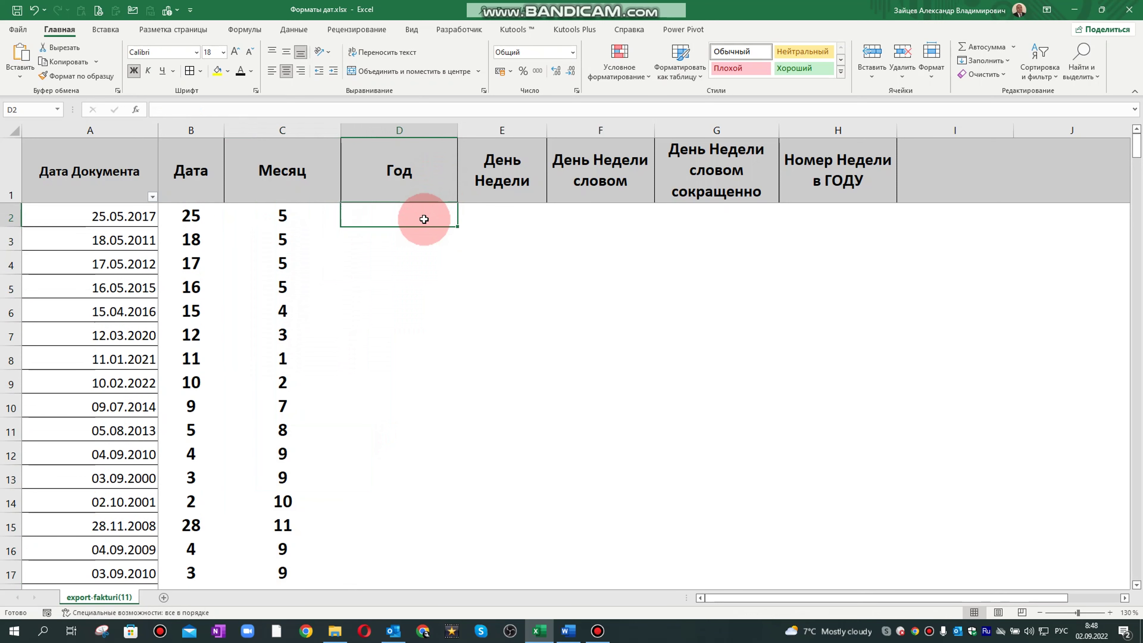
text(=ГО)
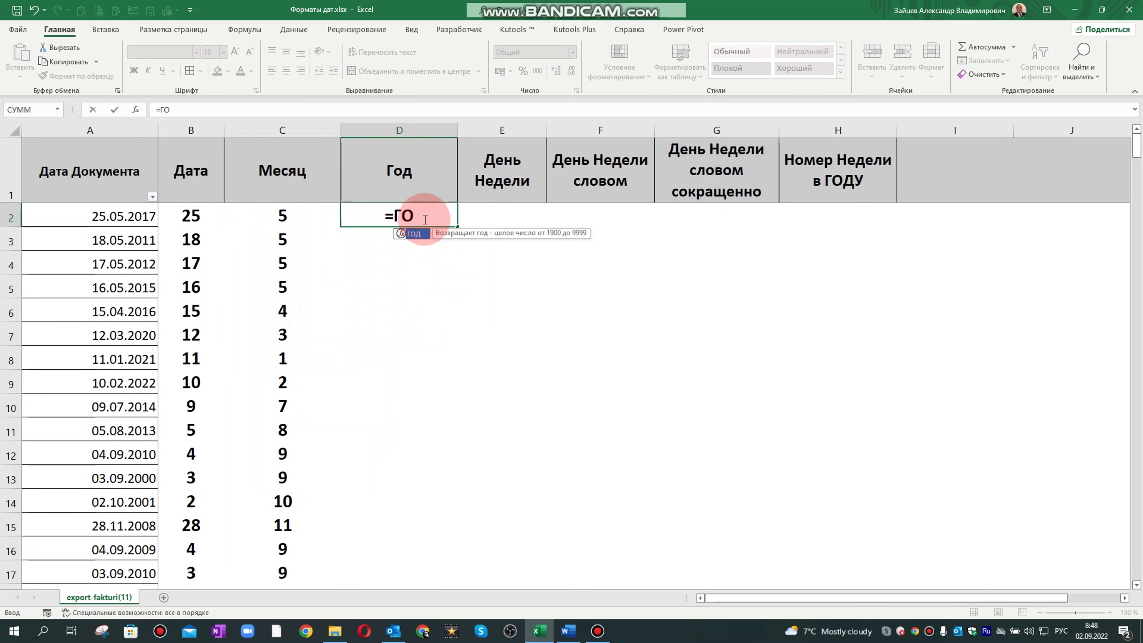
double_click(410, 233)
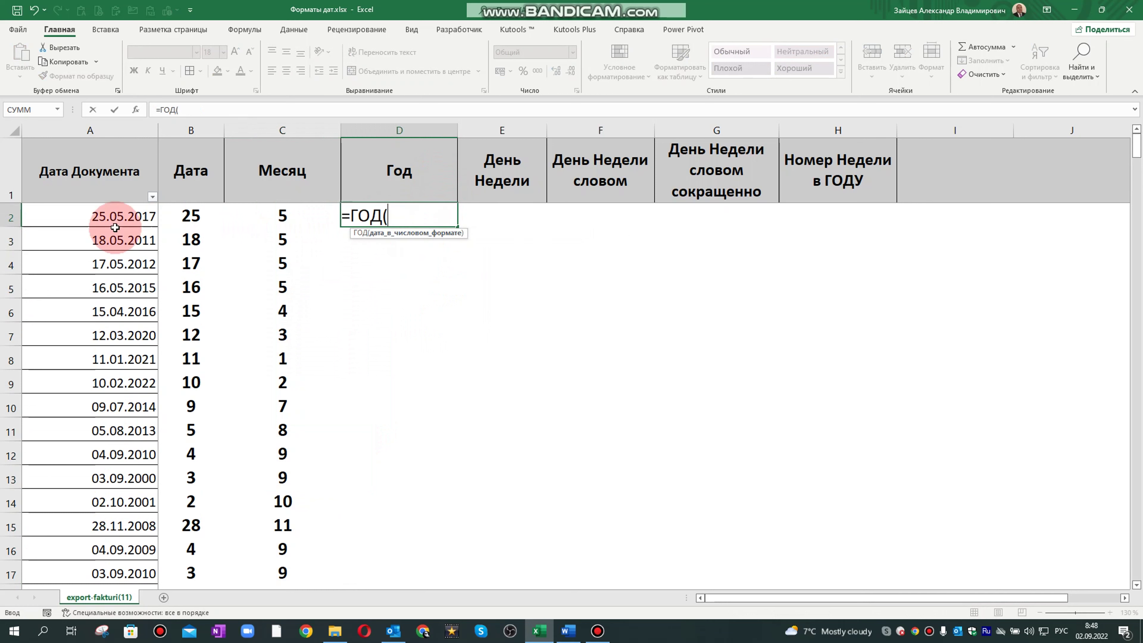
click(115, 227)
key(Return)
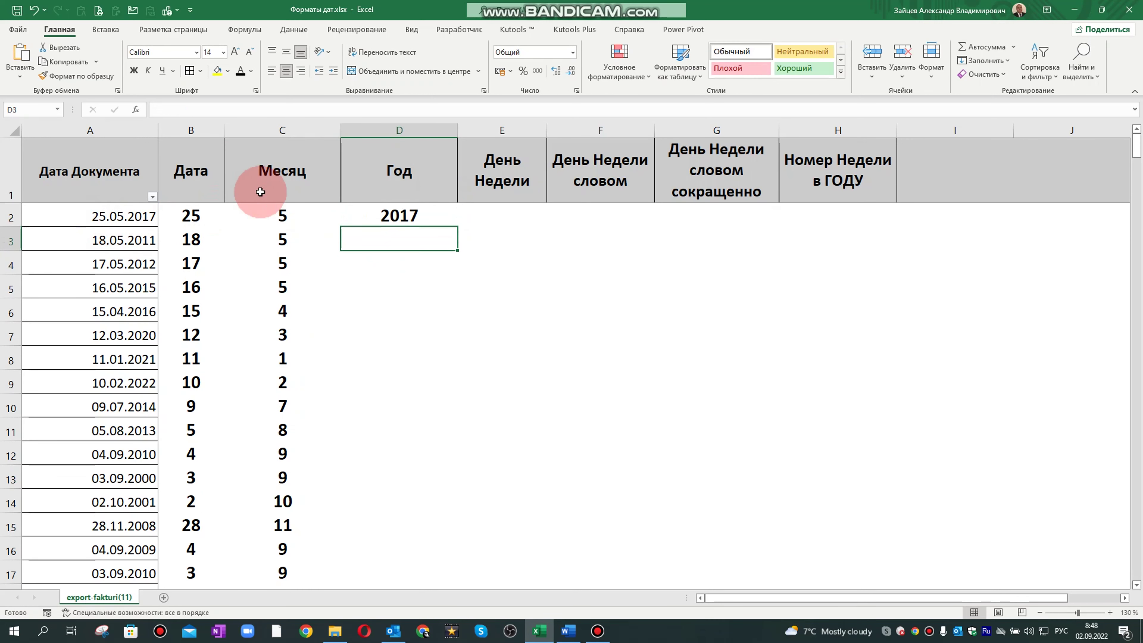
click(434, 220)
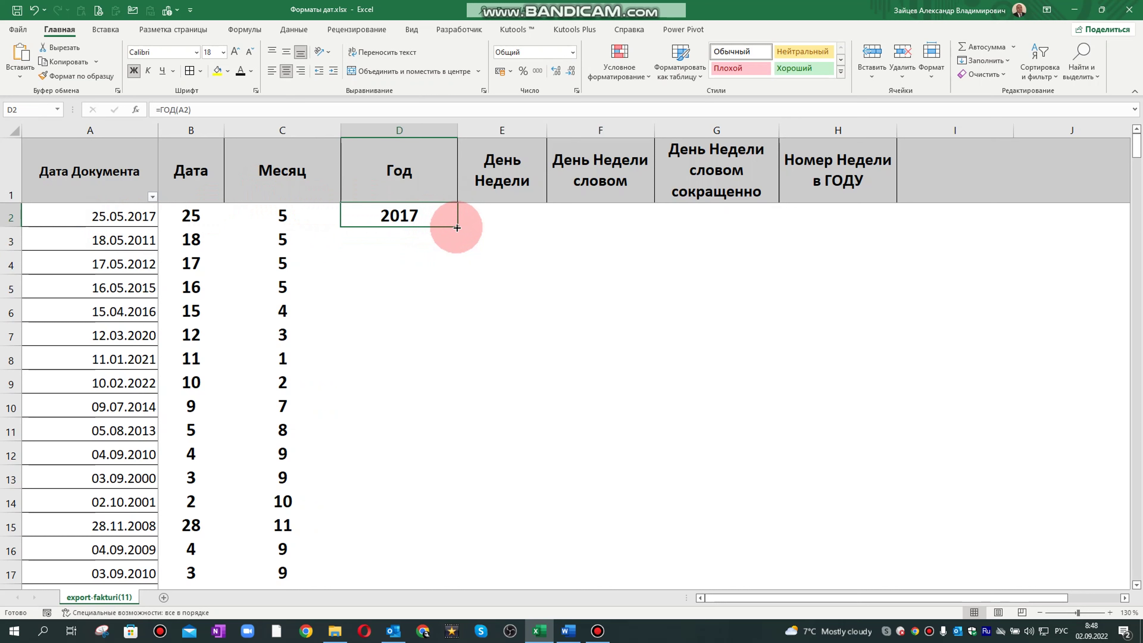
double_click(457, 228)
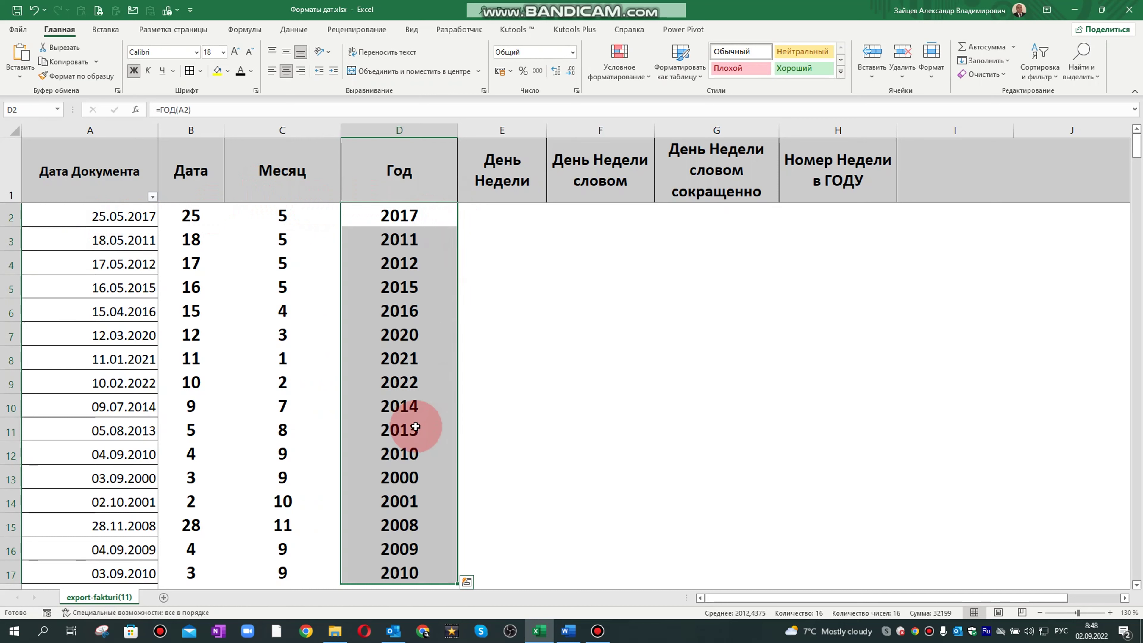
click(507, 214)
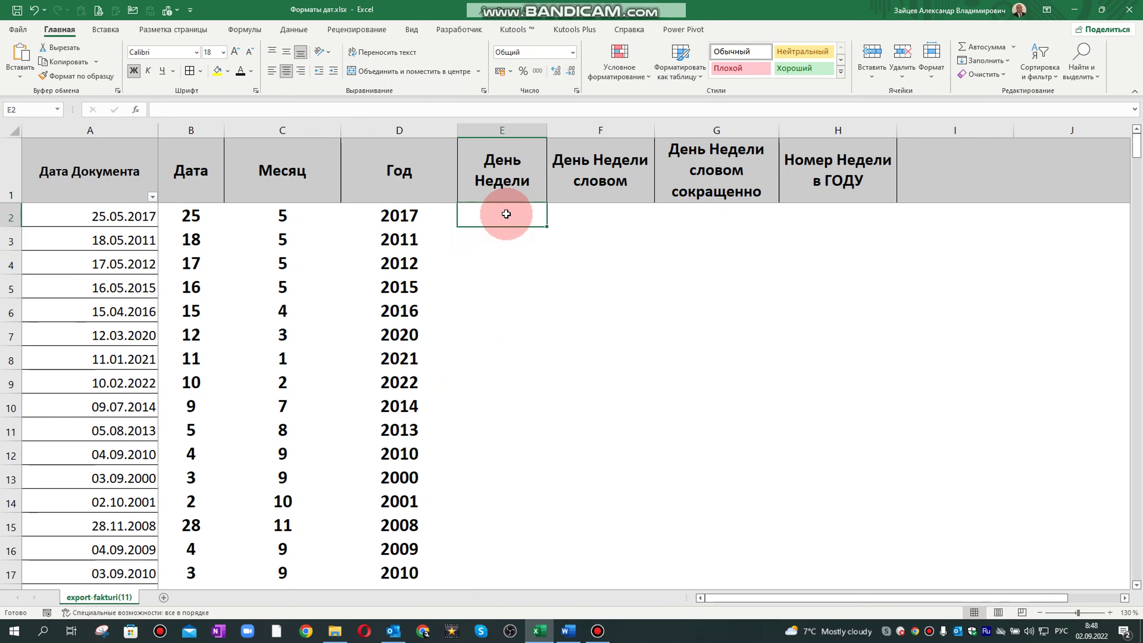
- Enter =ДЕНЬНЕД(A2) in E2 and fill it down to E17
text(=ДЕН)
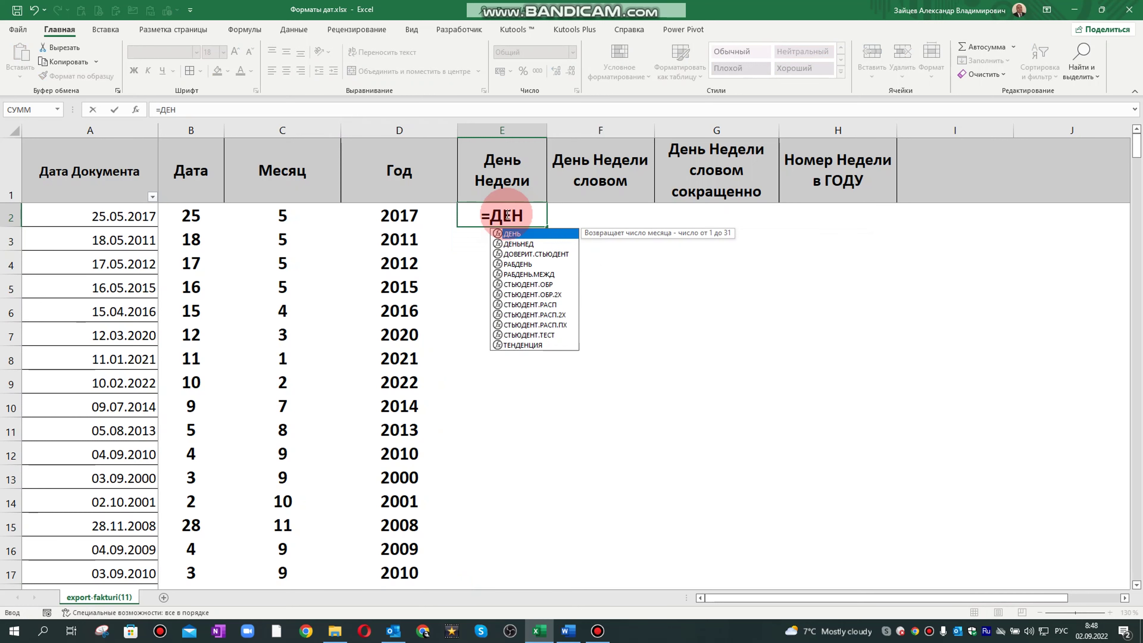
double_click(530, 243)
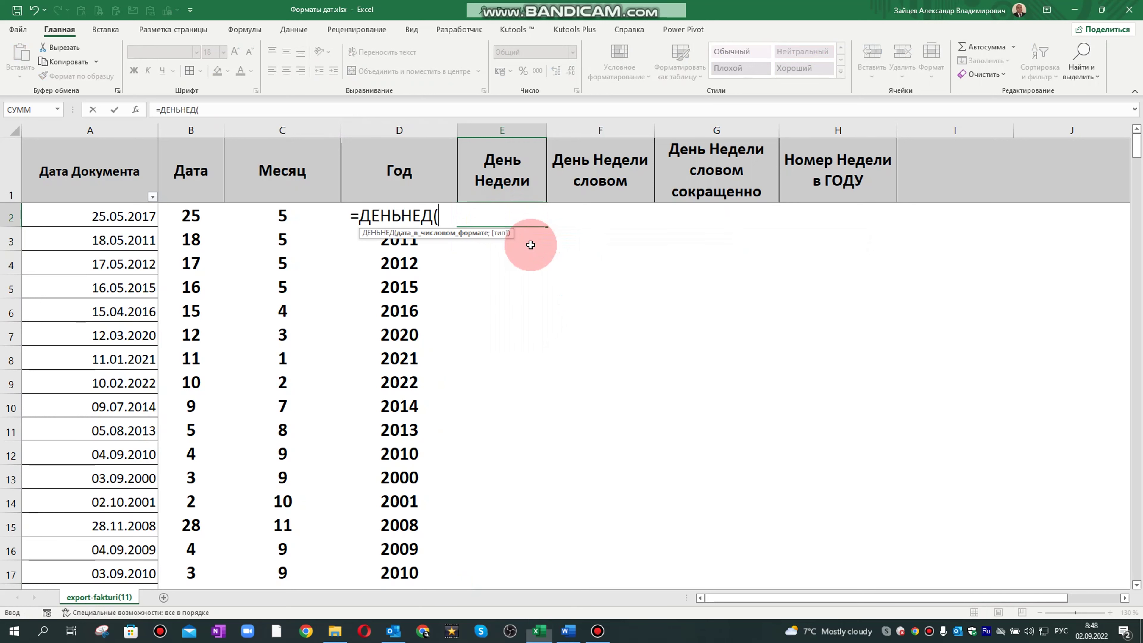
click(124, 216)
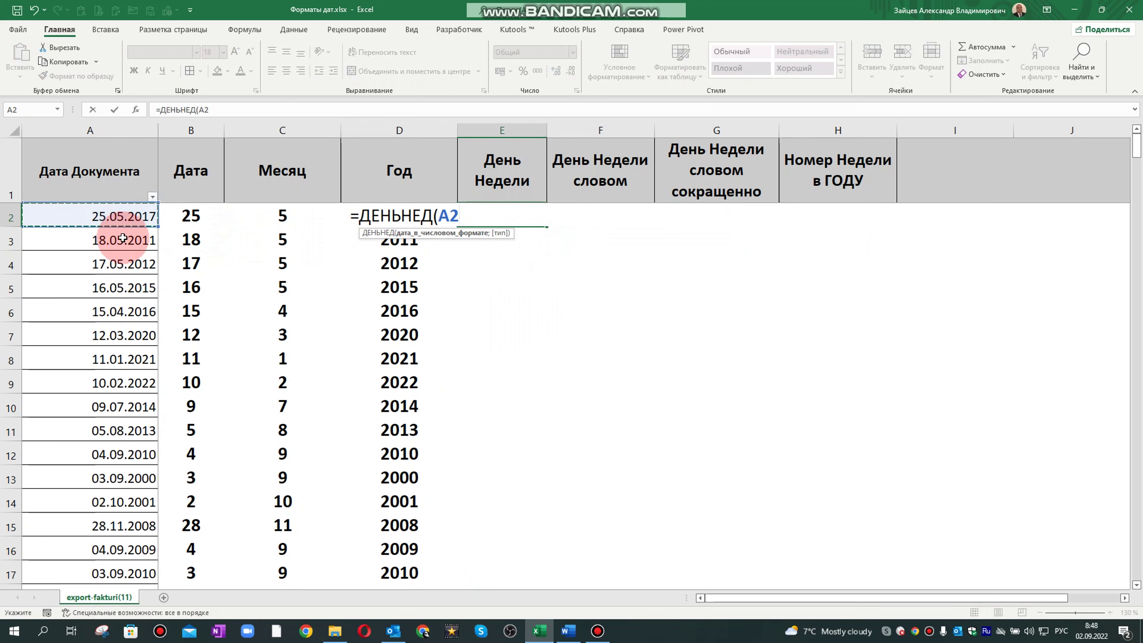
key(Return)
click(496, 218)
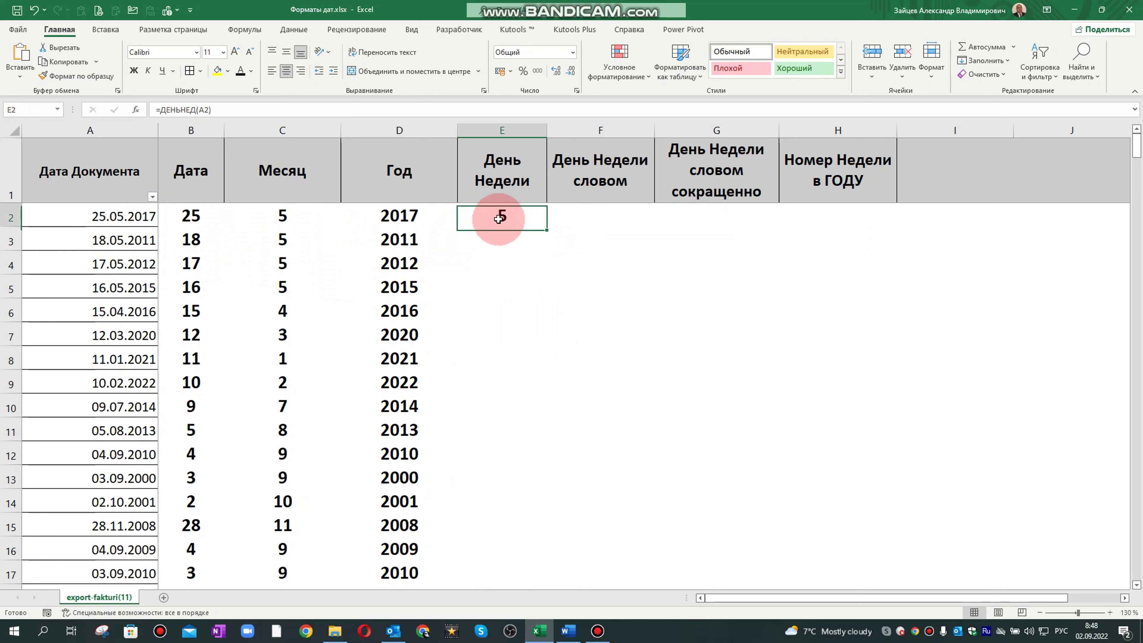
double_click(548, 226)
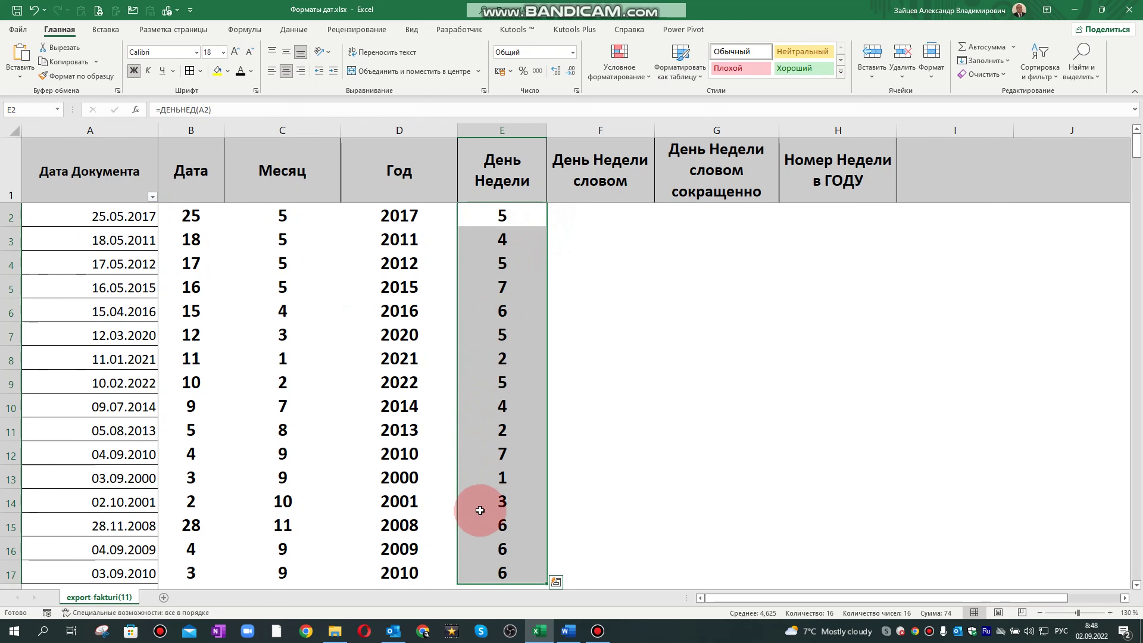
- Spot-check several copied weekday formulas, such as those in rows 9, 10 and 15
click(504, 455)
click(505, 430)
click(507, 405)
click(511, 381)
click(501, 525)
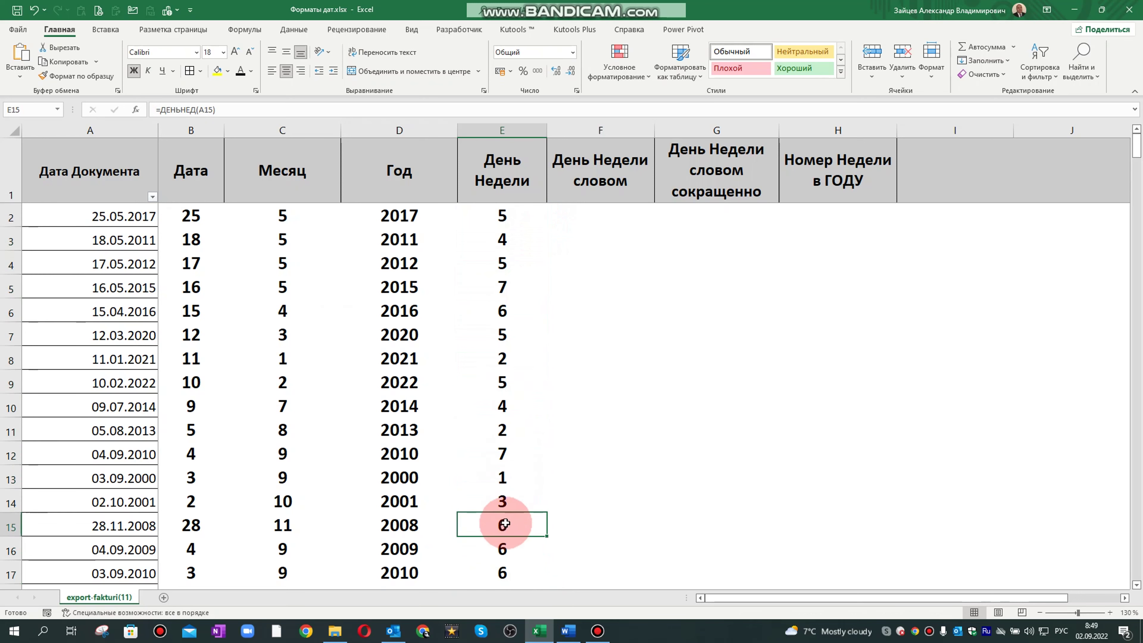
click(611, 213)
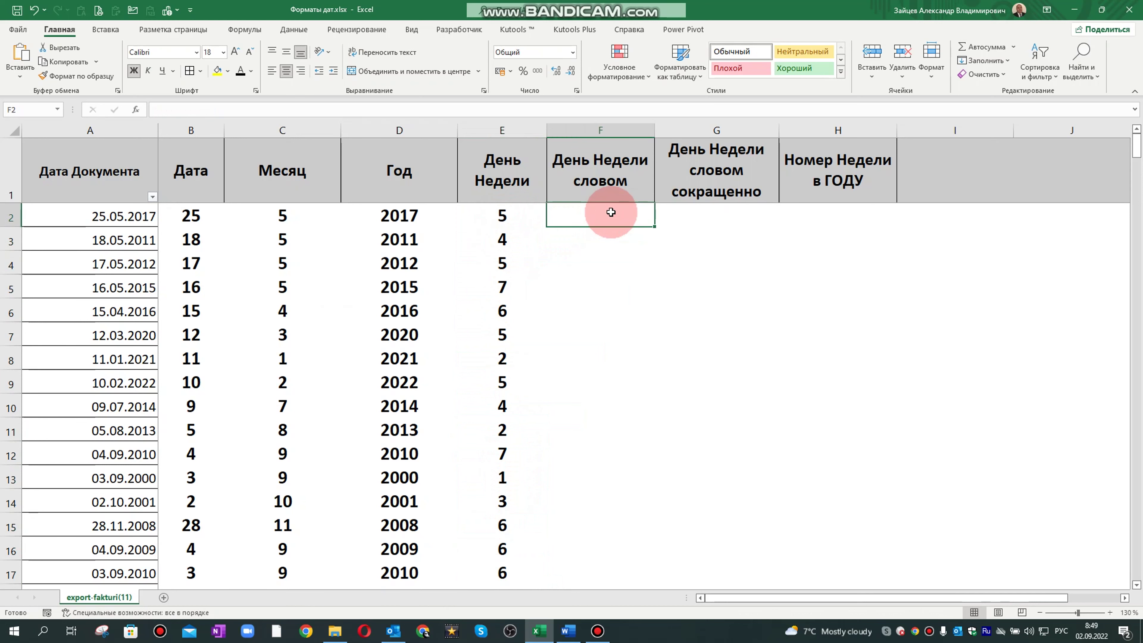
- Enter =ТЕКСТ(A2;"дддд") in F2, fill it to F17, and autofit column F
text(=)
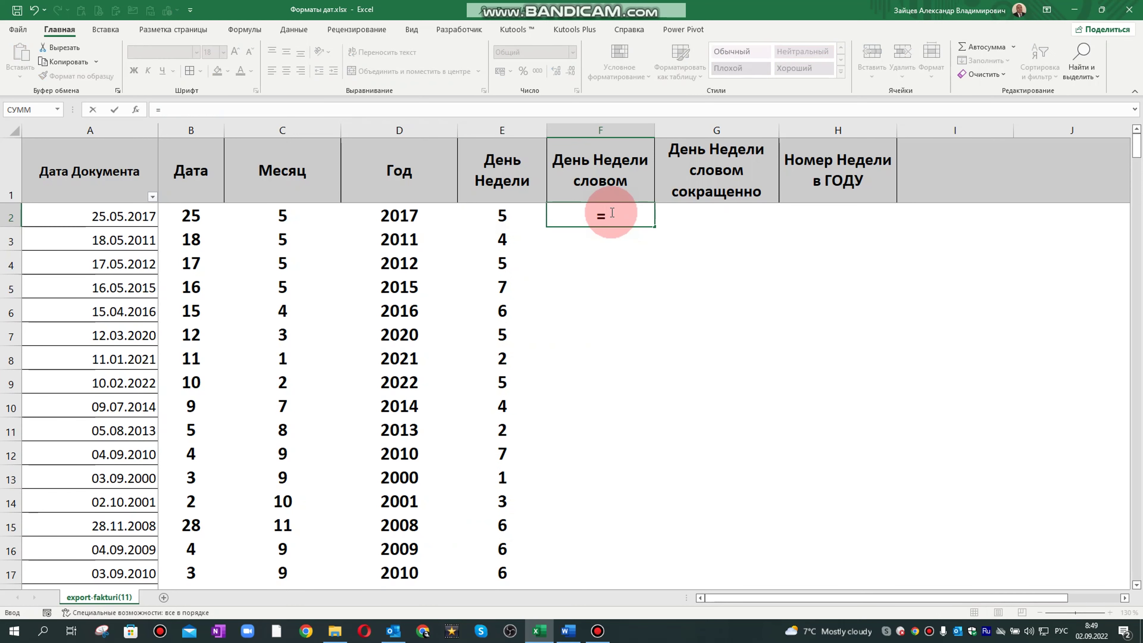
text(ТЕКСТ()
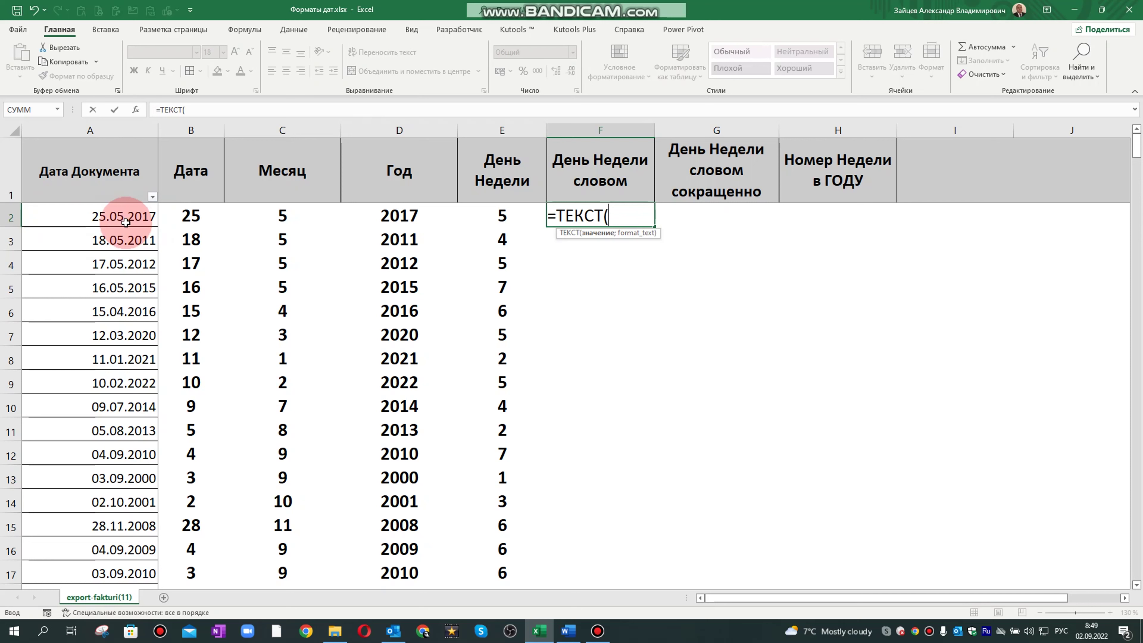
click(122, 220)
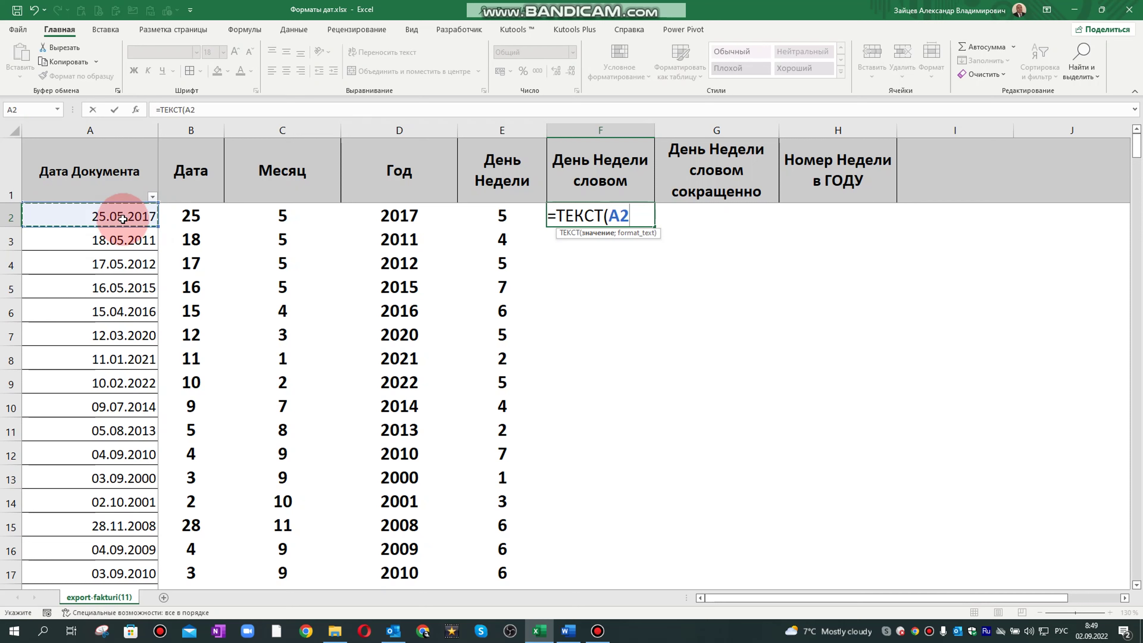
key(alt+shift)
text(;)
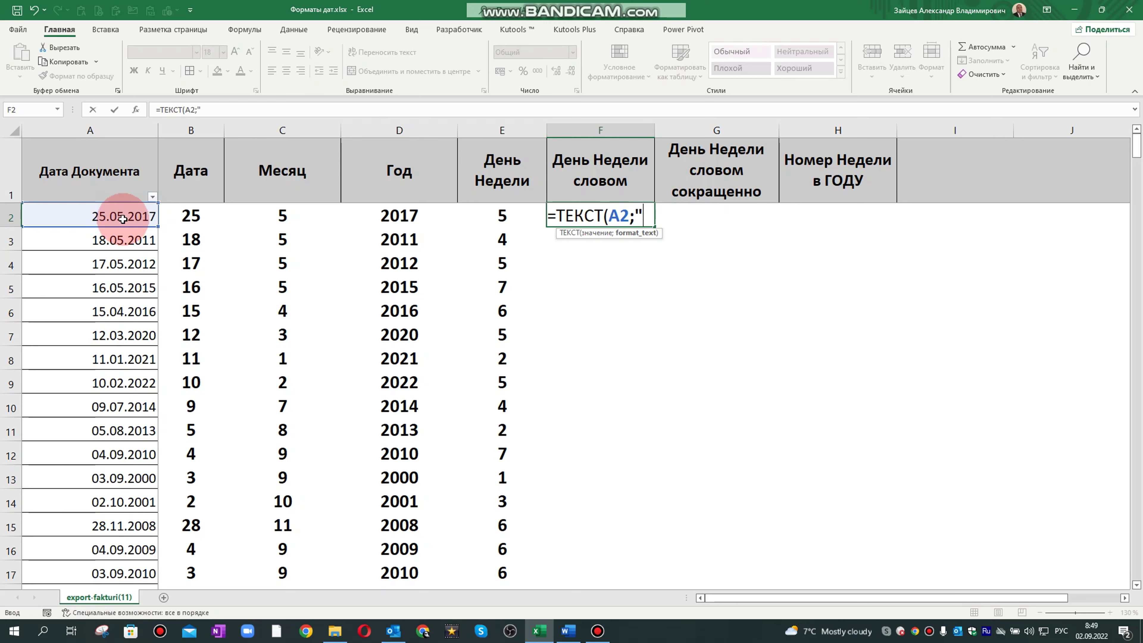
text(д")
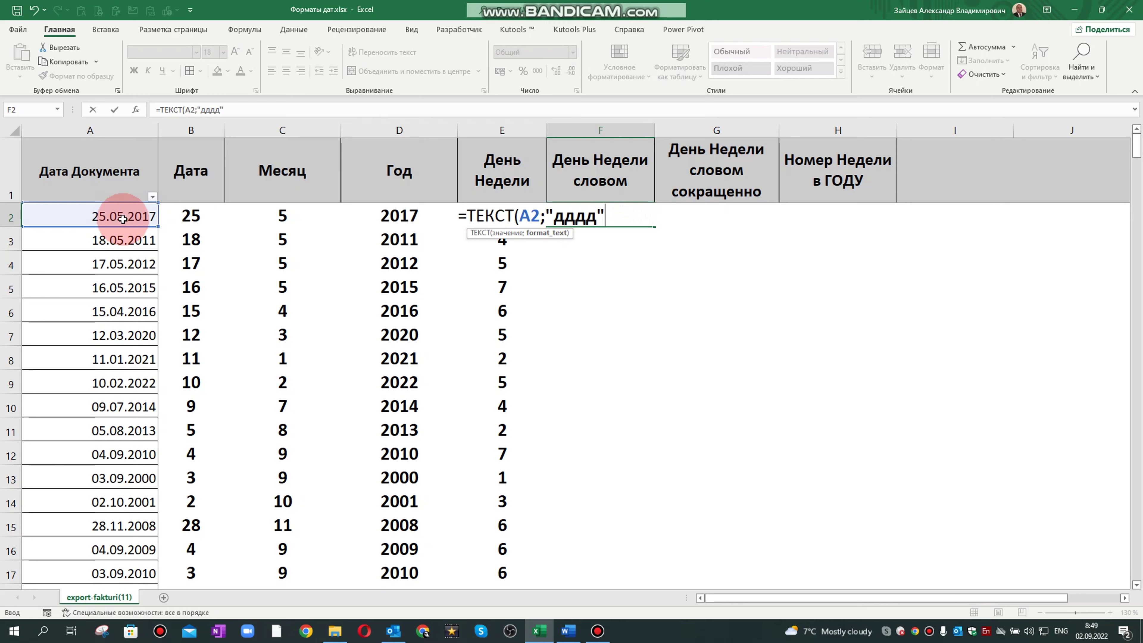
text())
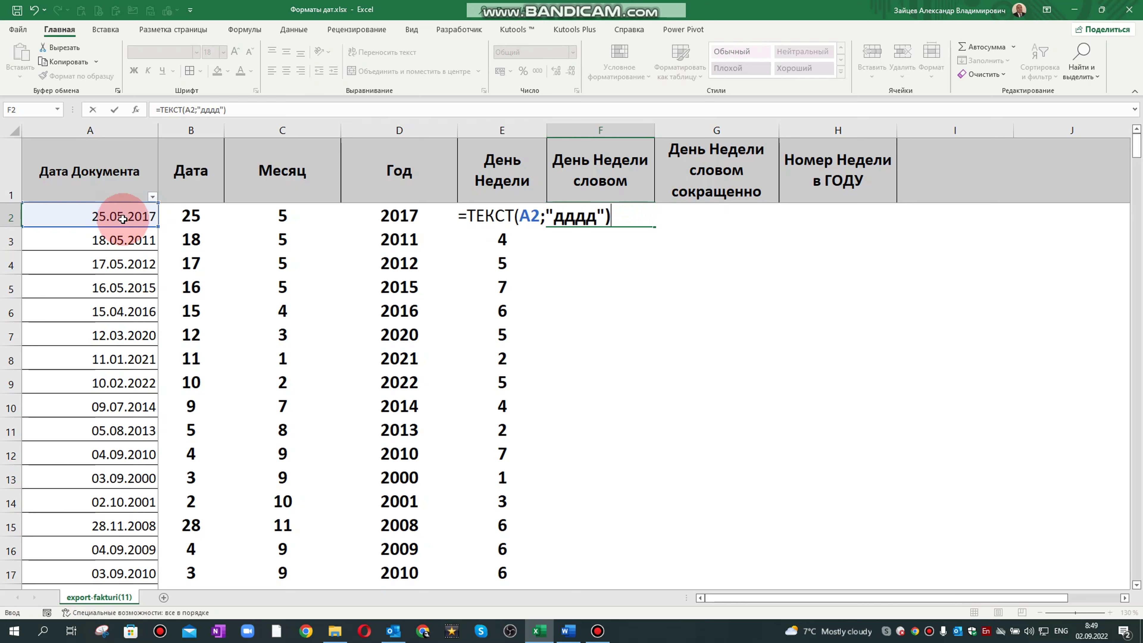
key(Return)
click(648, 220)
double_click(655, 226)
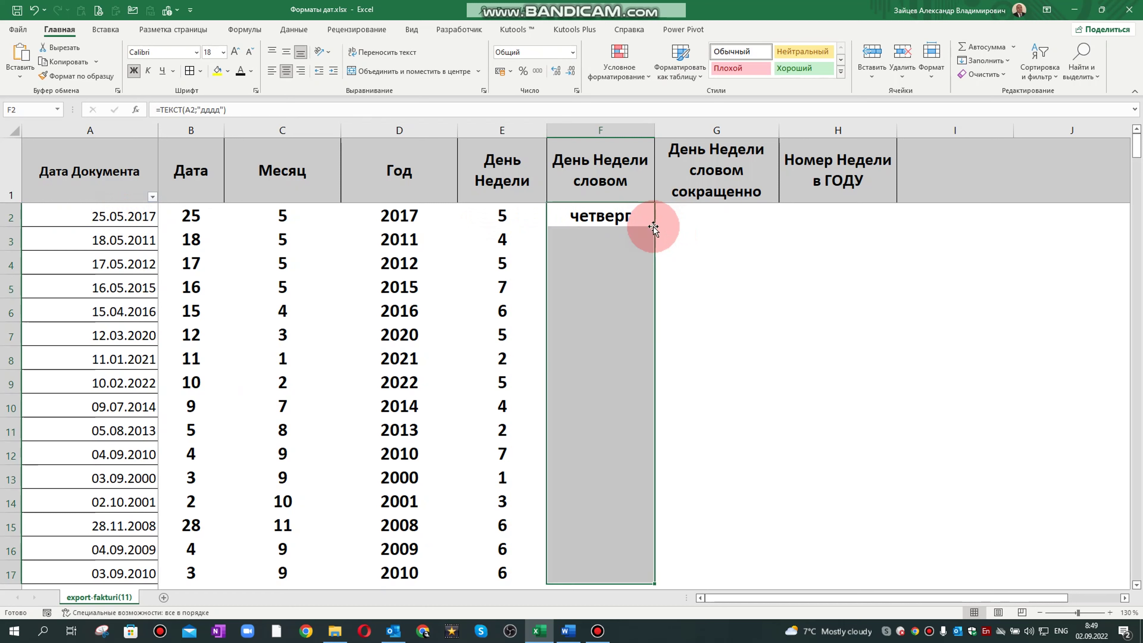
double_click(654, 131)
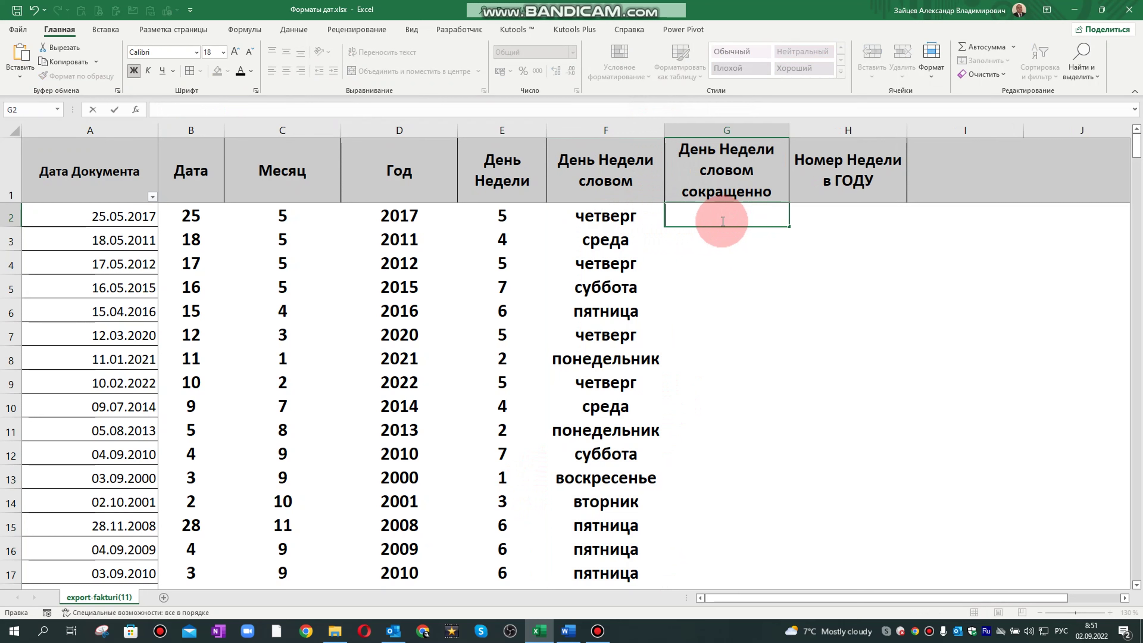
- Start a ТЕКСТ formula on A2 in G2, then cancel it unfinished
text(=ТЕКСТ)
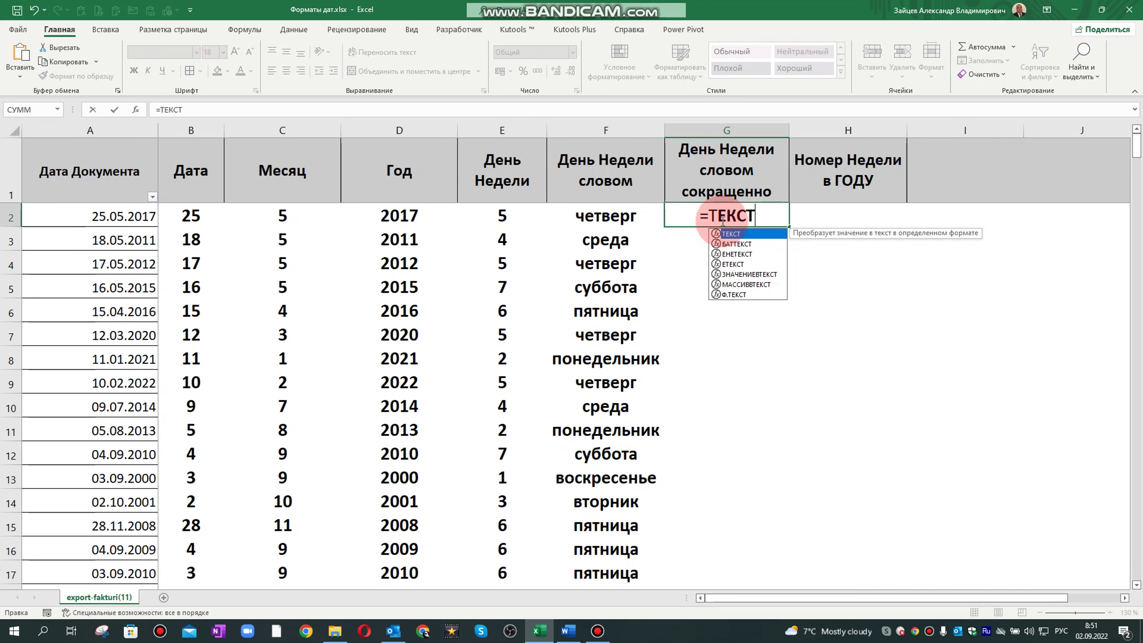
double_click(748, 234)
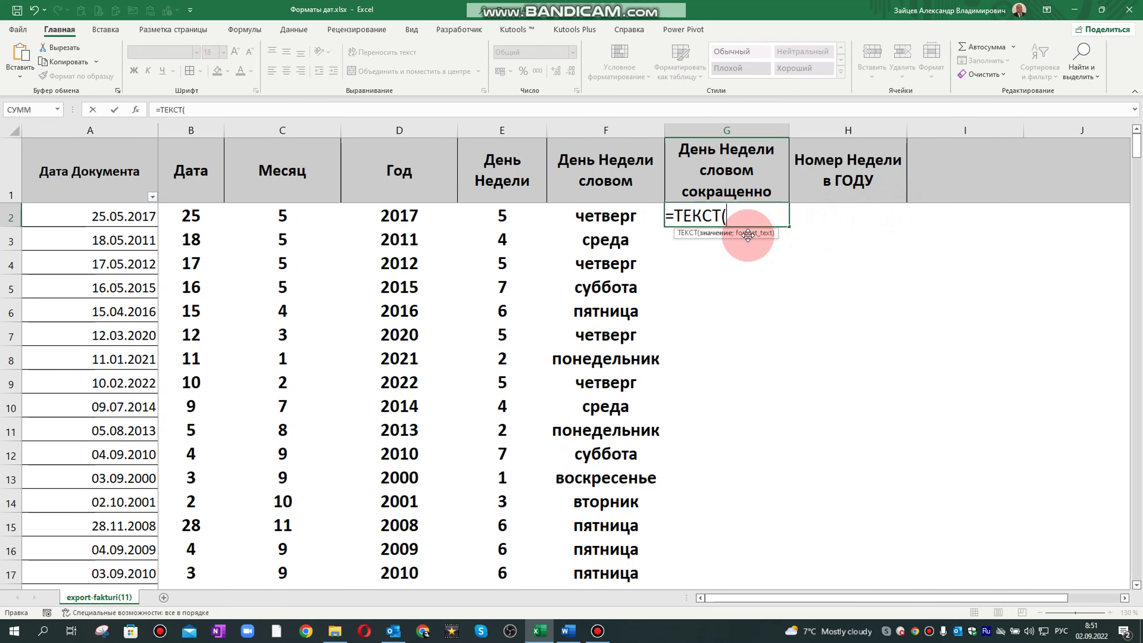
click(108, 217)
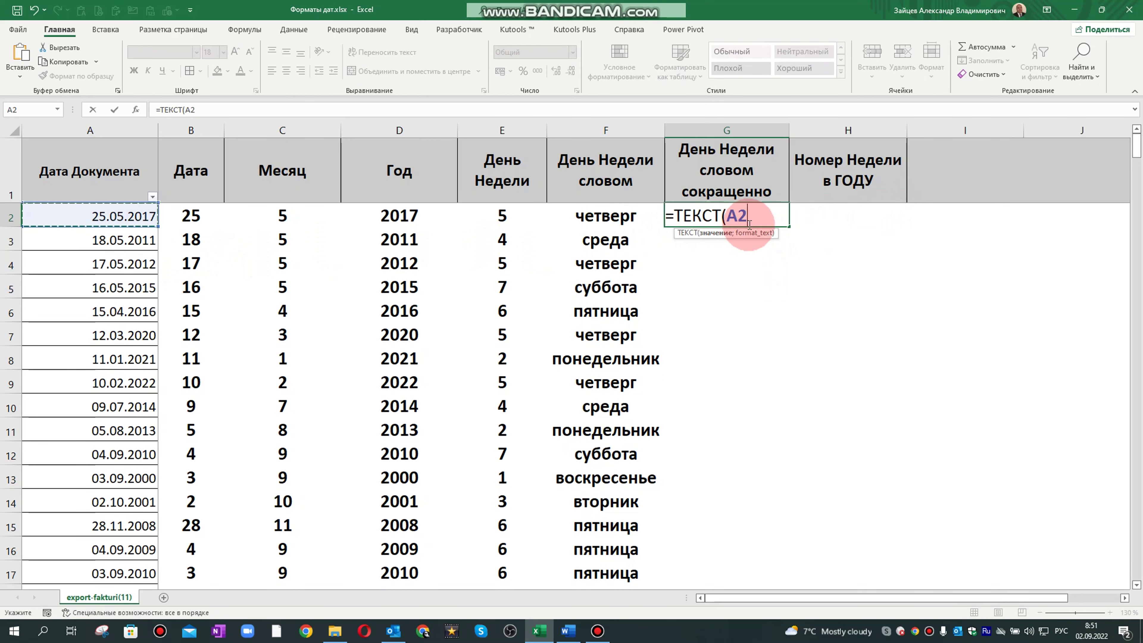
key(alt+shift)
text(;)
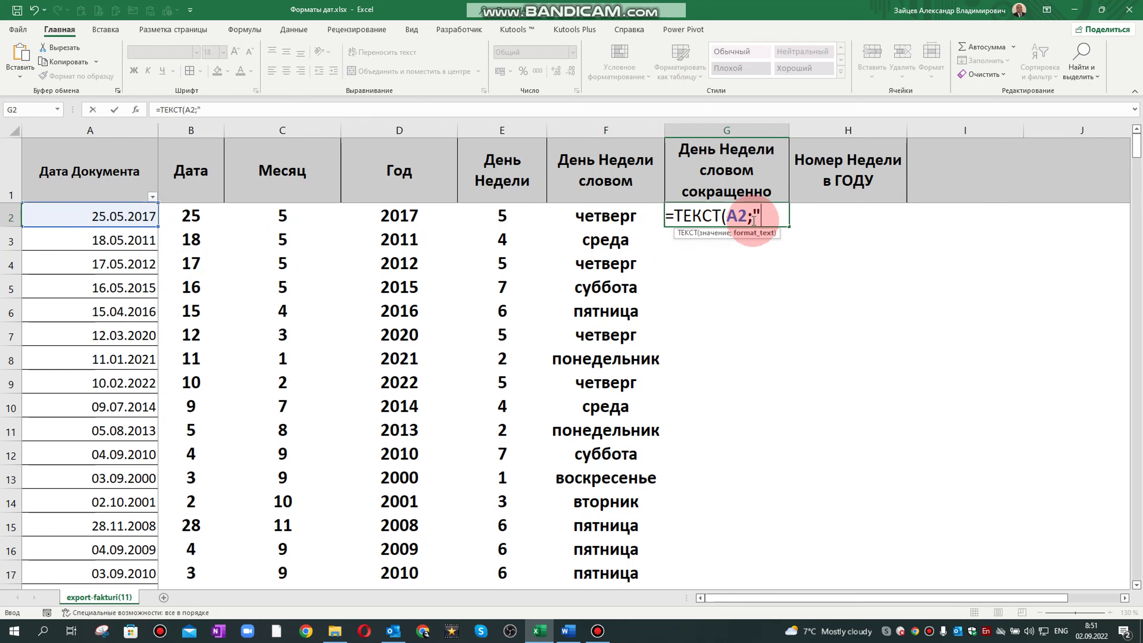
key(Escape)
key(Left)
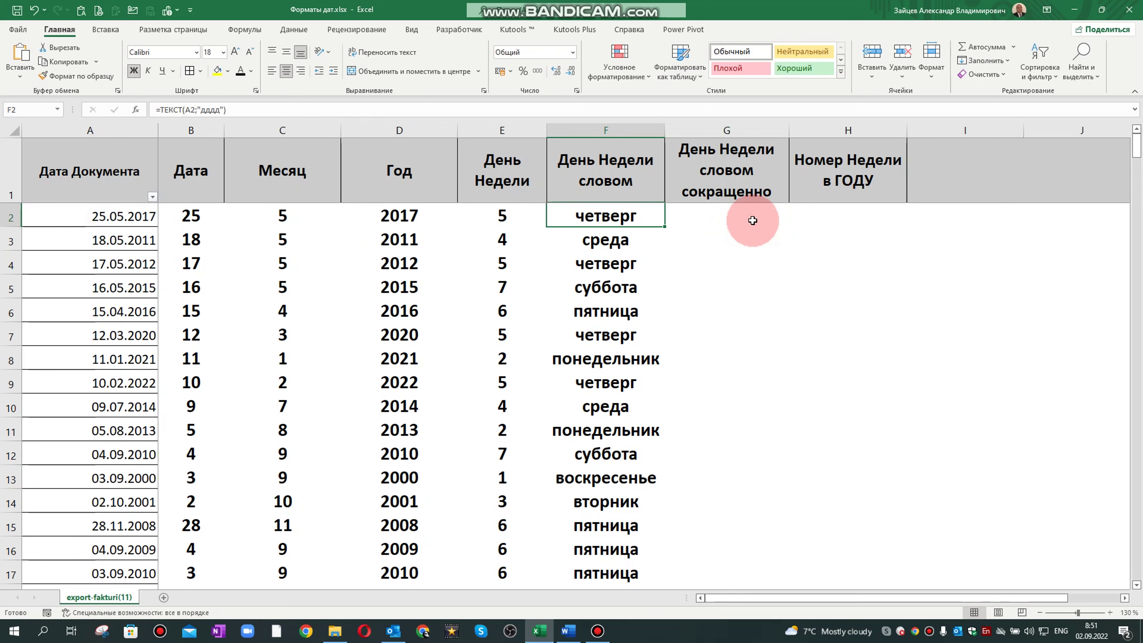
- Set G2's formula to =ТЕКСТ(A2;"ДДД") and fill it down to G17
click(753, 220)
click(201, 110)
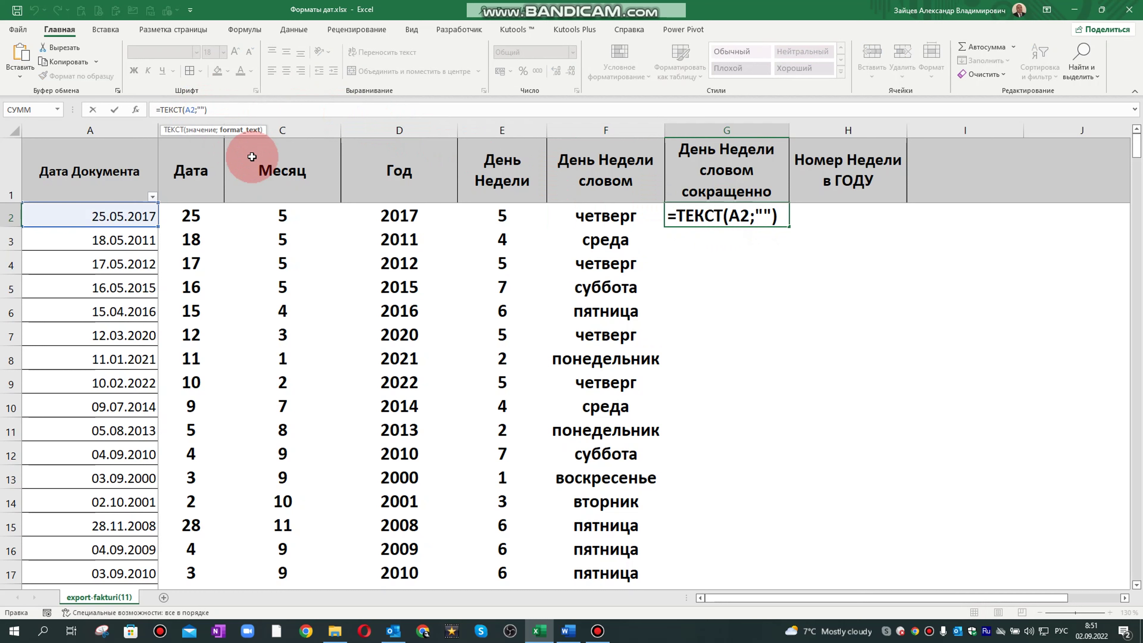
text(ДДД)
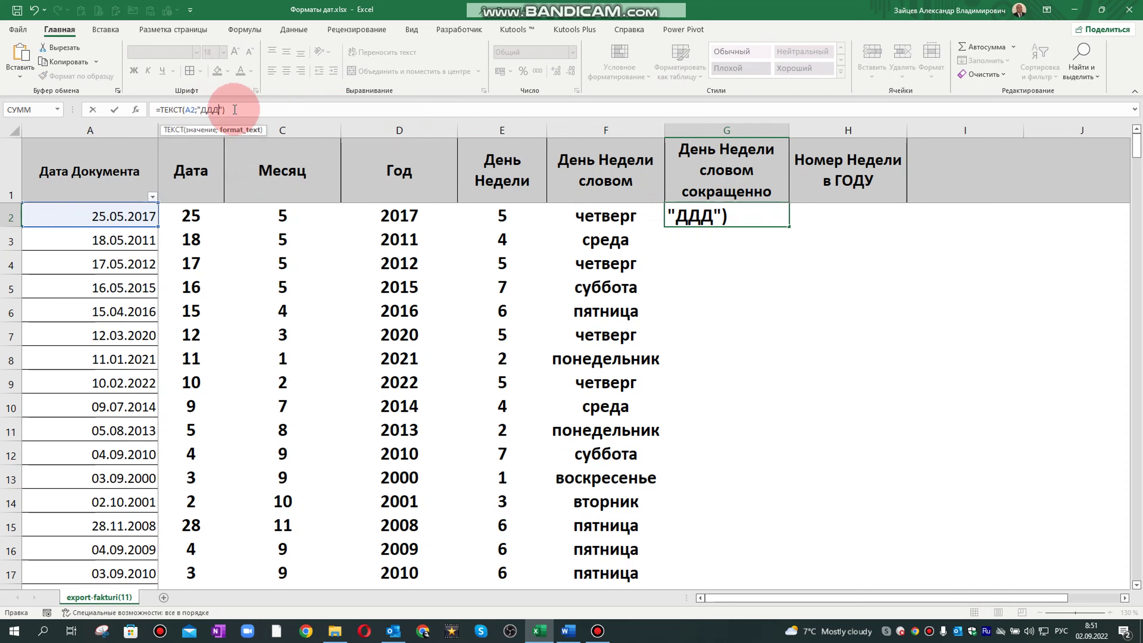
key(ctrl+Return)
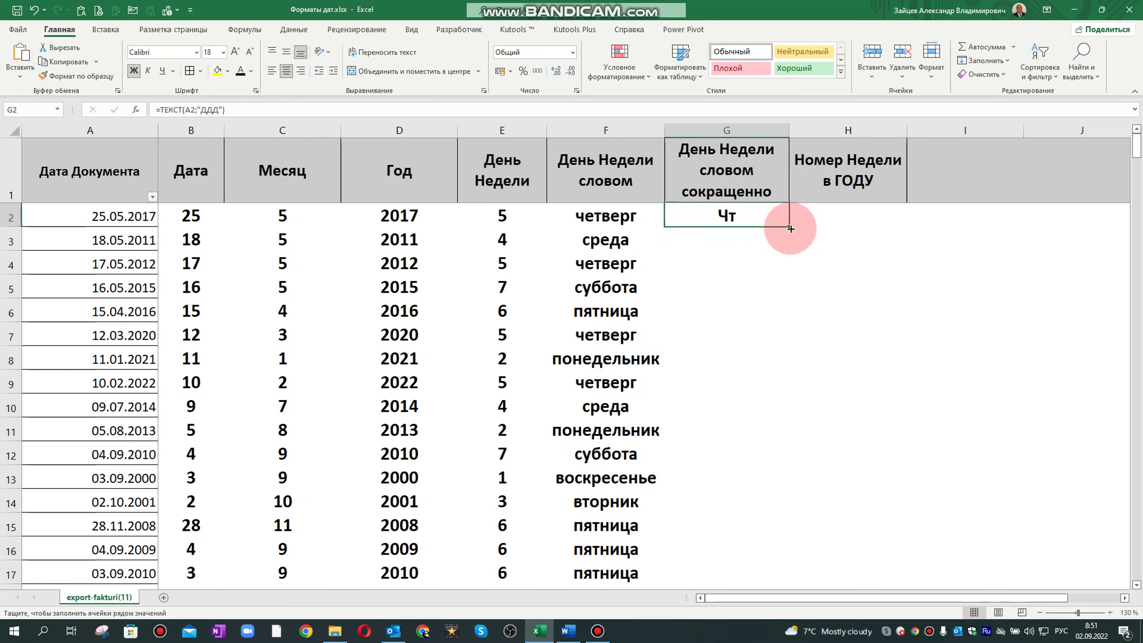
double_click(790, 229)
scroll(758, 427, down, 3)
scroll(746, 416, up, 3)
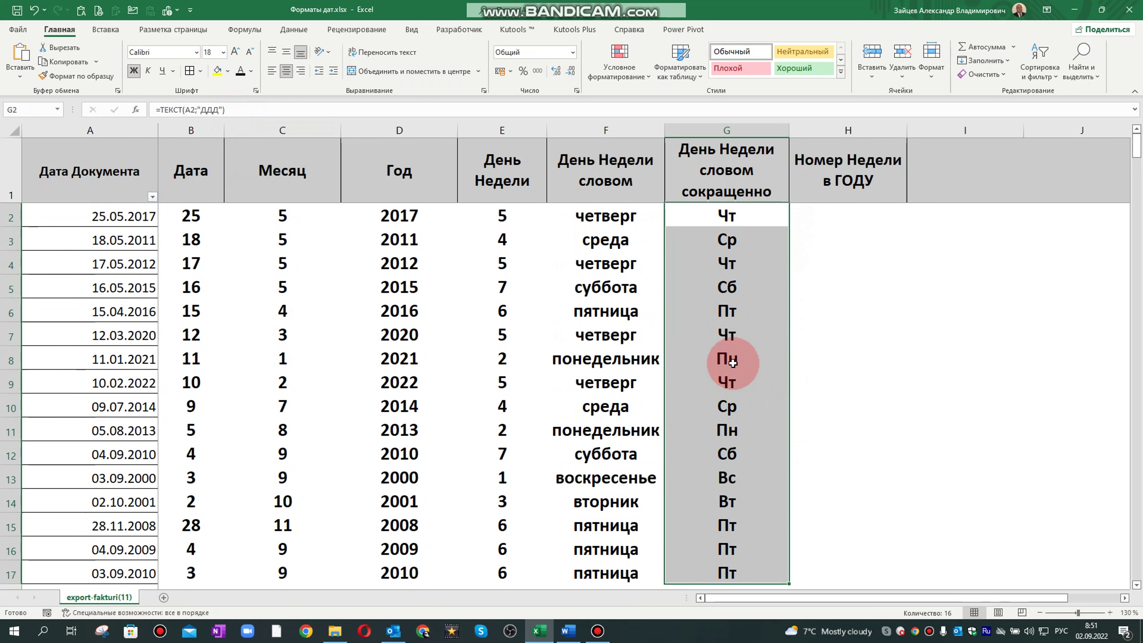
click(860, 210)
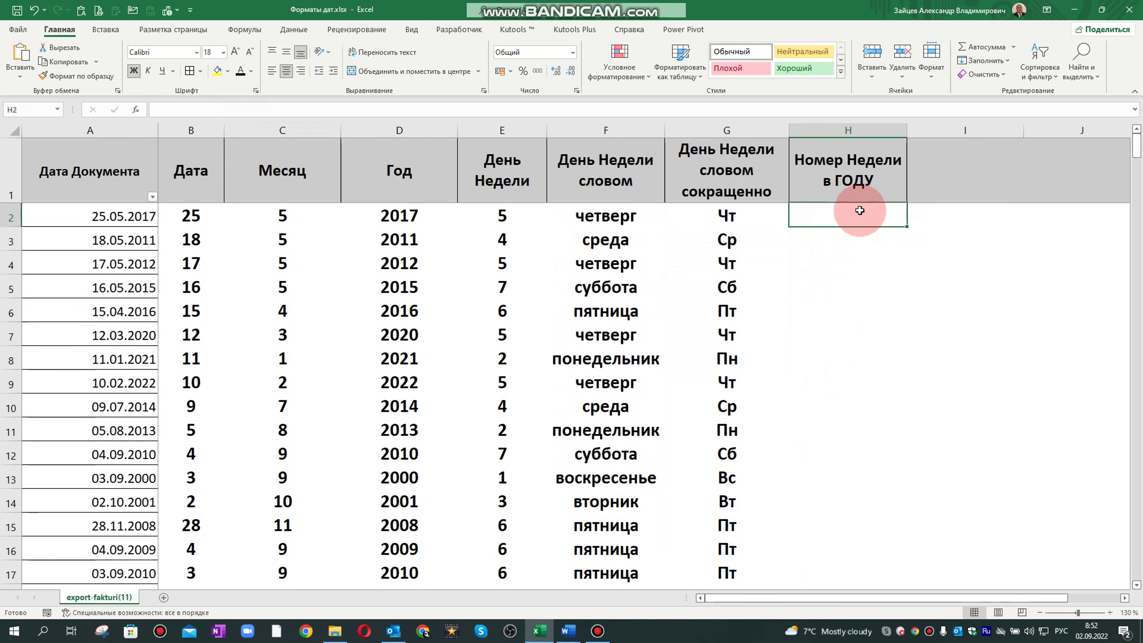
- Enter =НОМНЕДЕЛИ(A2) in H2, fill it to H17, and check row 9's week number
text(=)
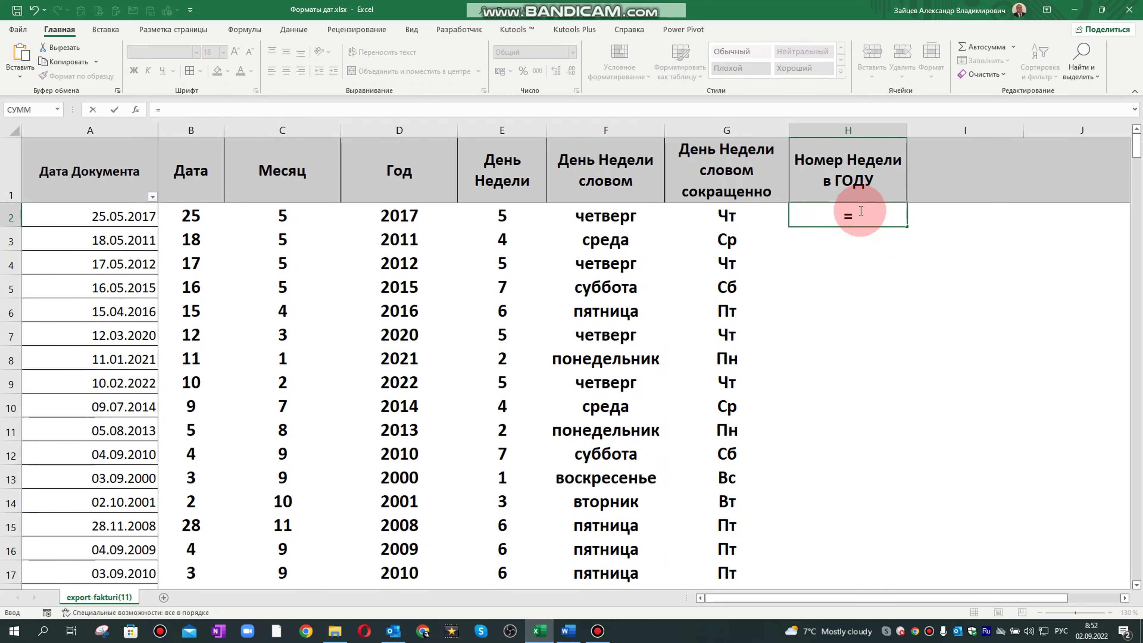
text(Н)
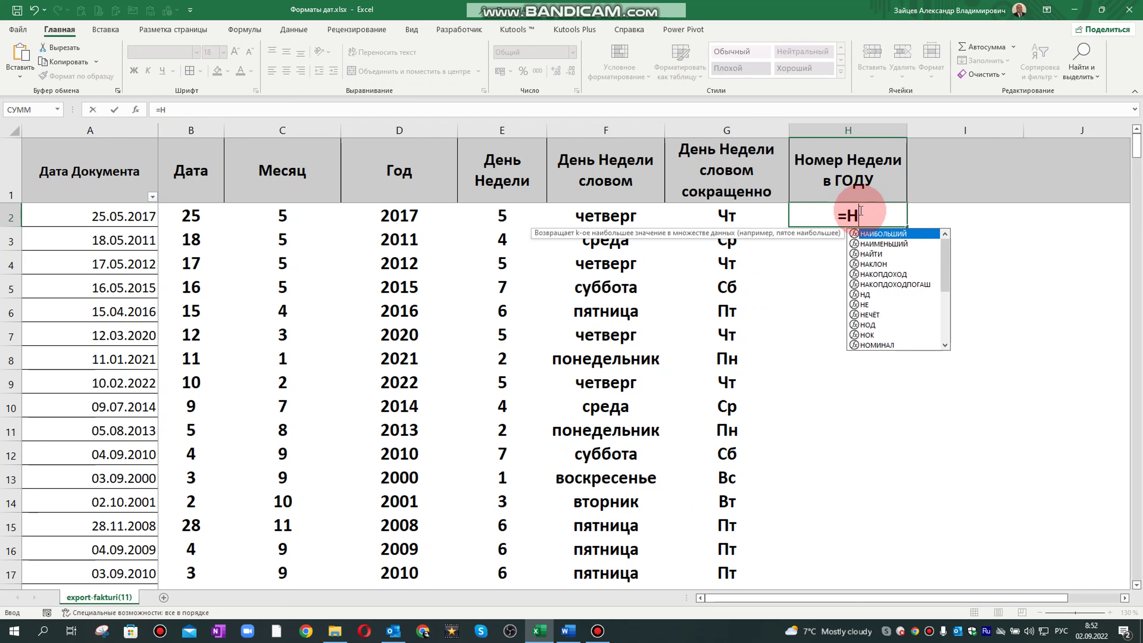
text(ОМ)
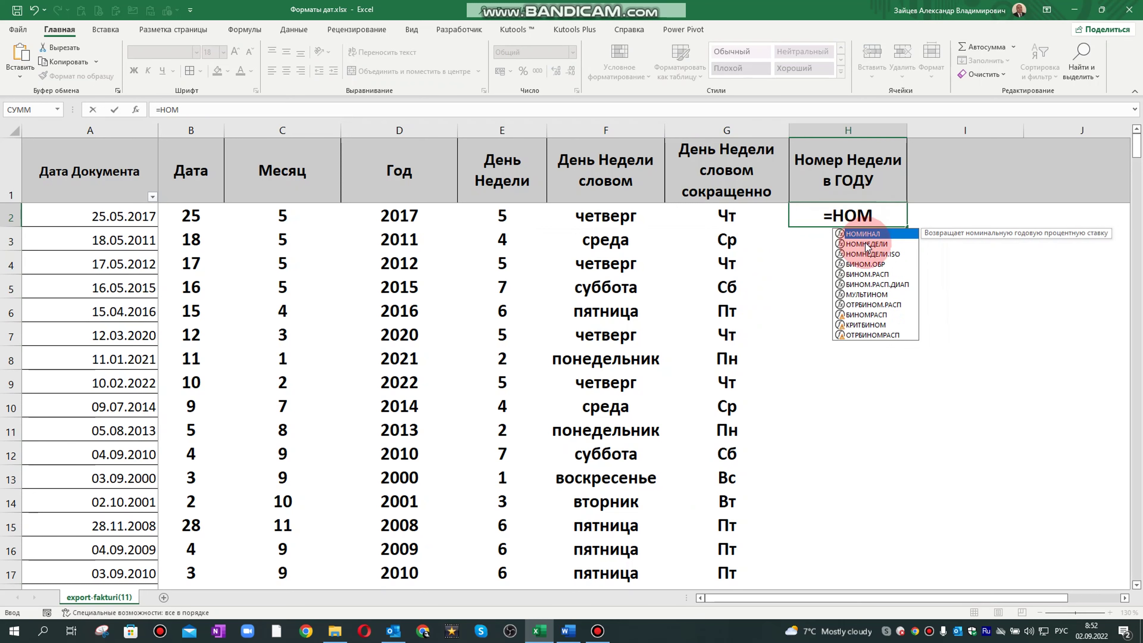
double_click(863, 245)
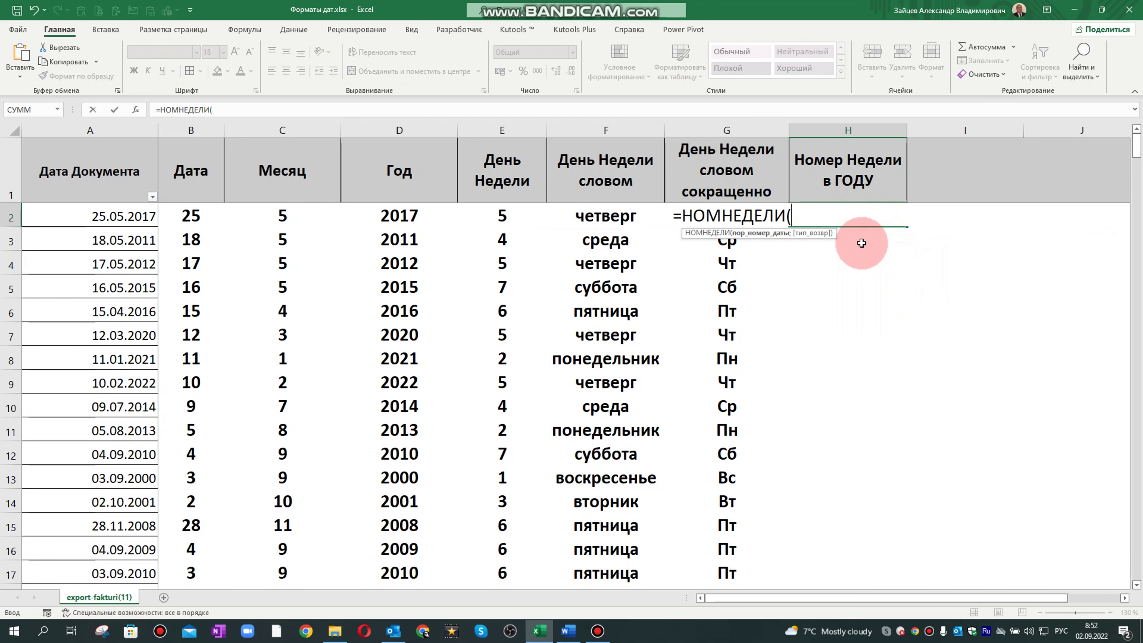
click(68, 215)
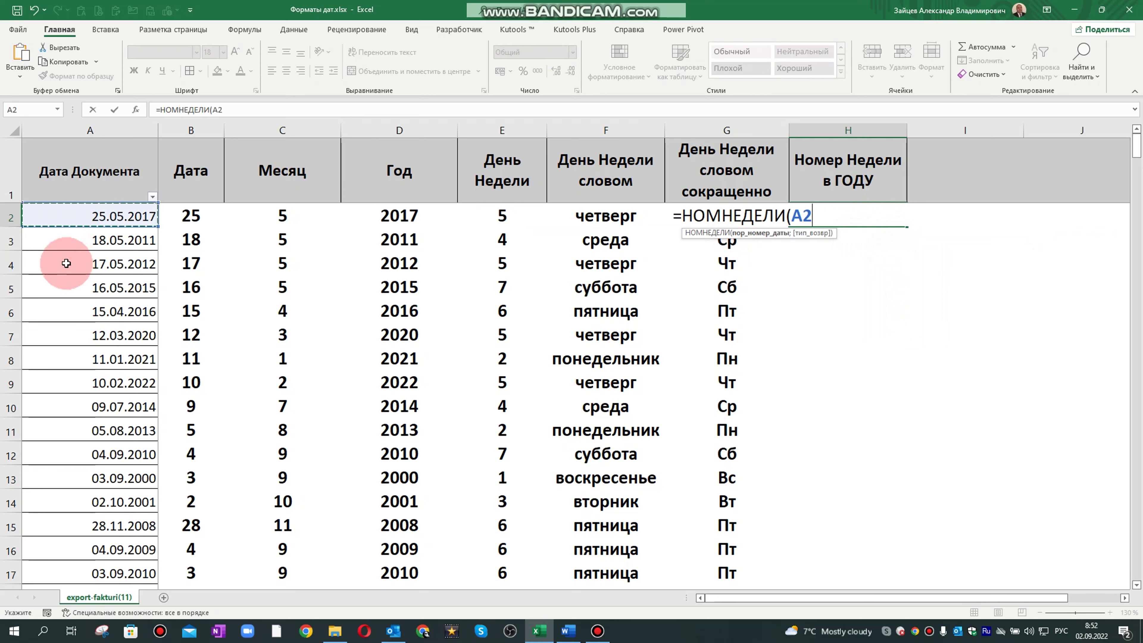
key(Return)
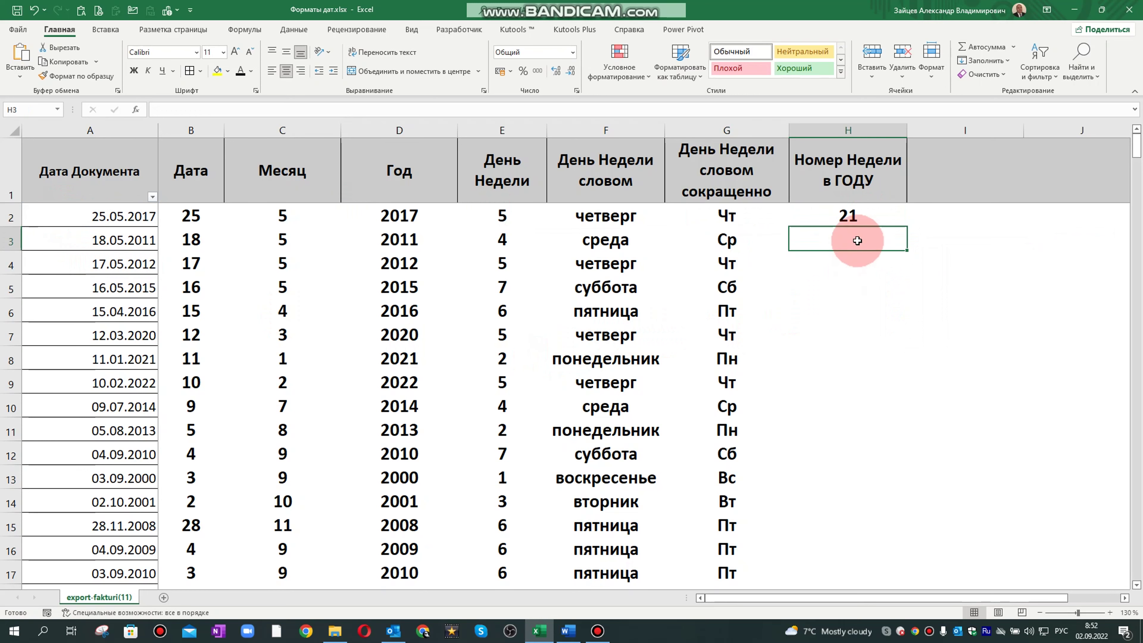
click(863, 215)
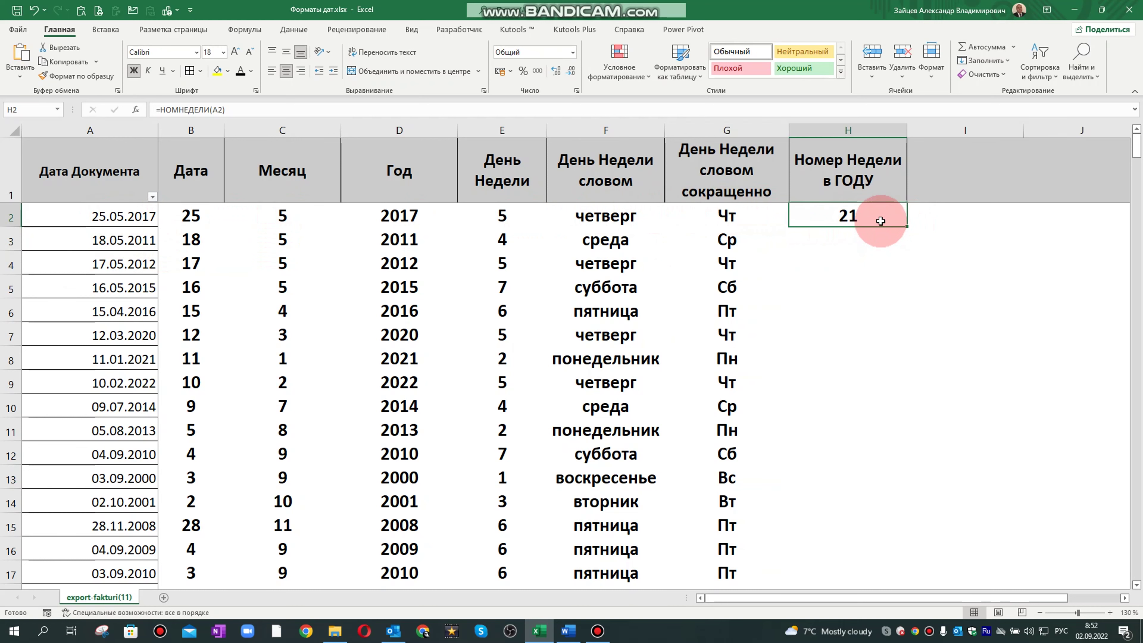
double_click(907, 226)
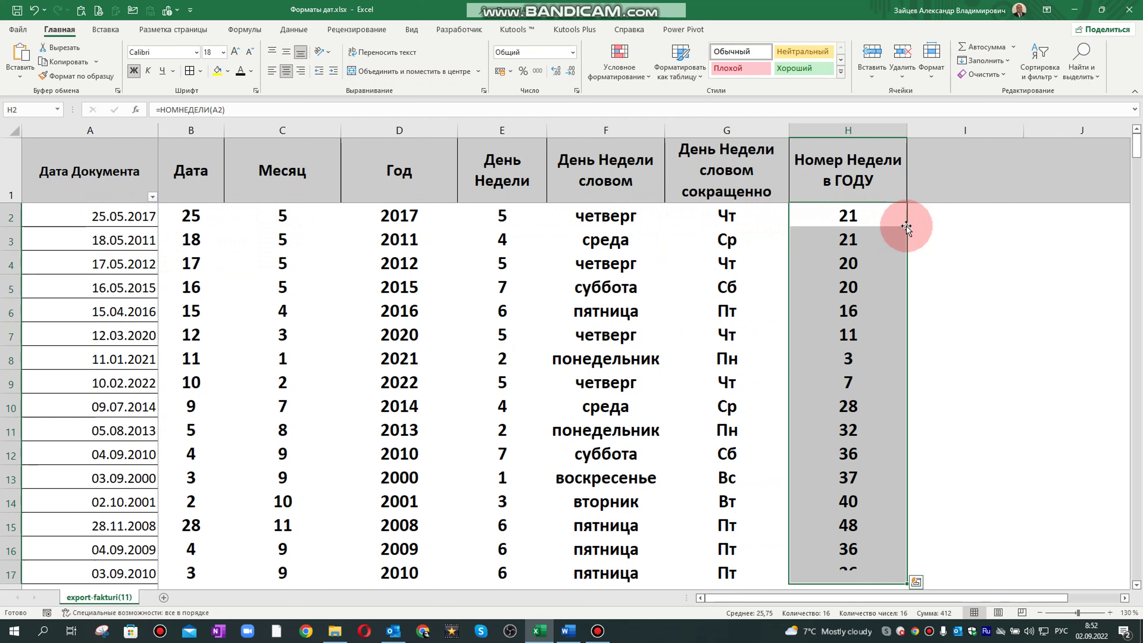
scroll(846, 289, down, 1)
scroll(846, 289, up, 1)
click(845, 380)
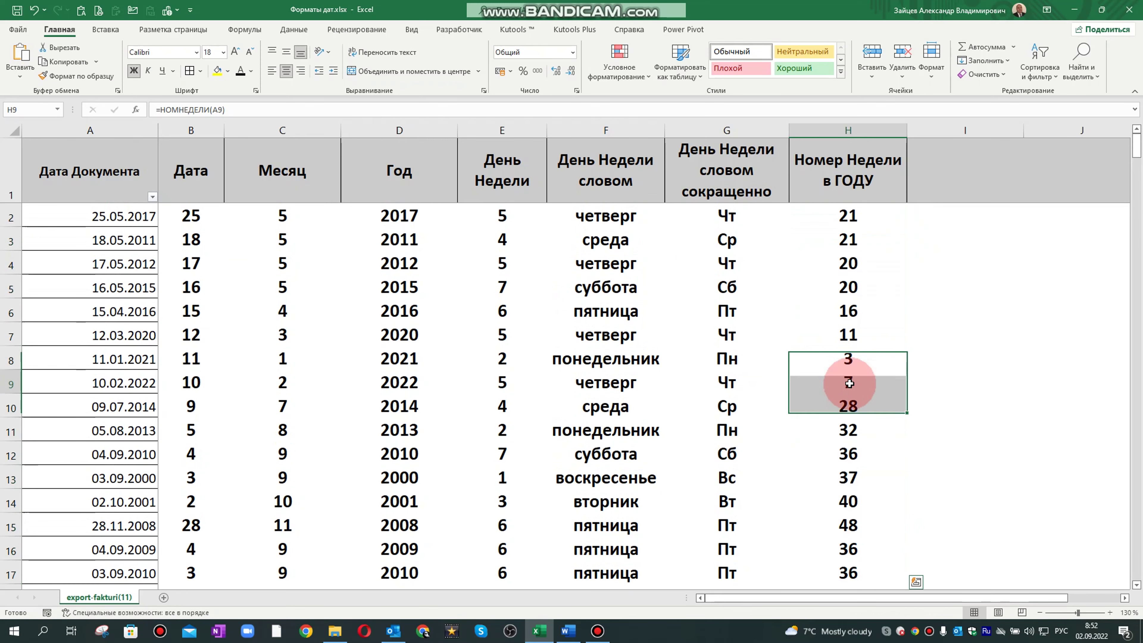
click(100, 384)
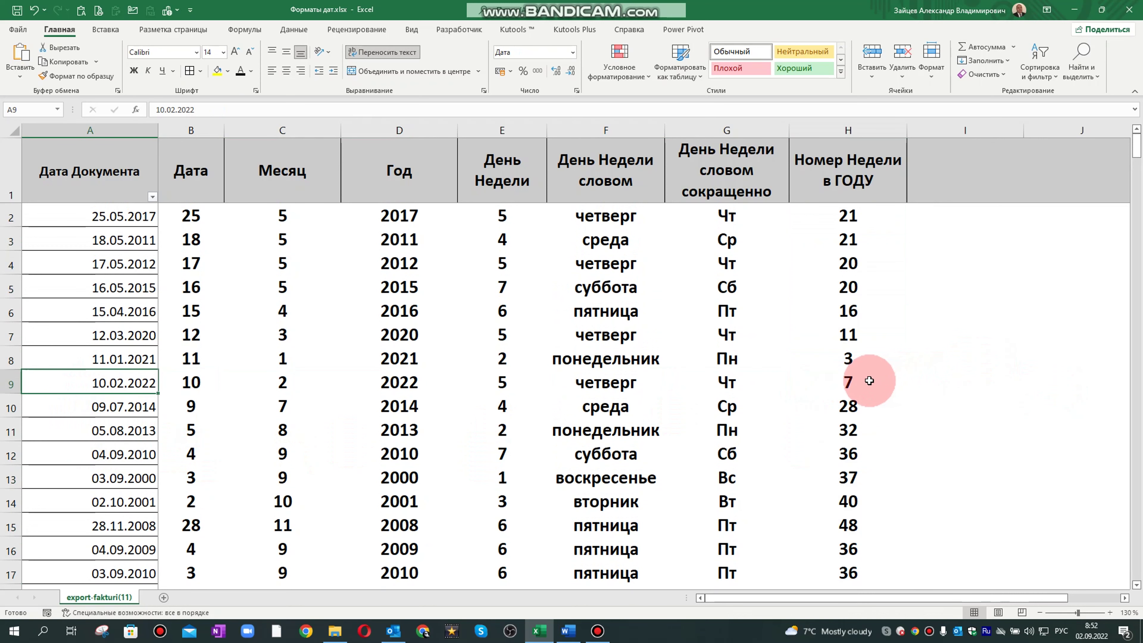
click(856, 384)
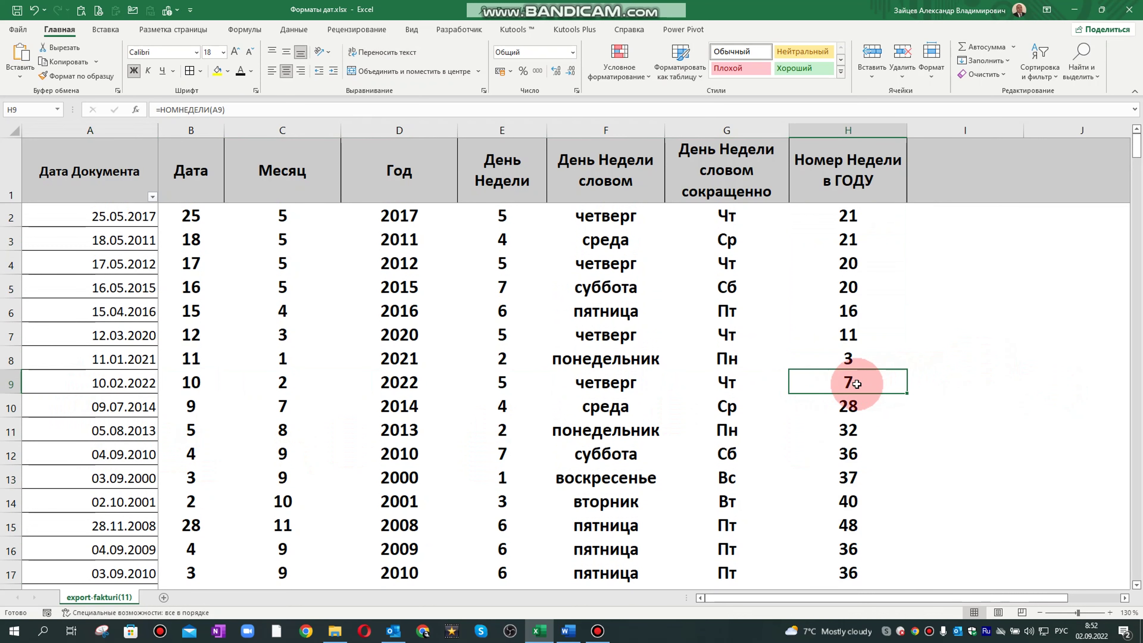
click(123, 359)
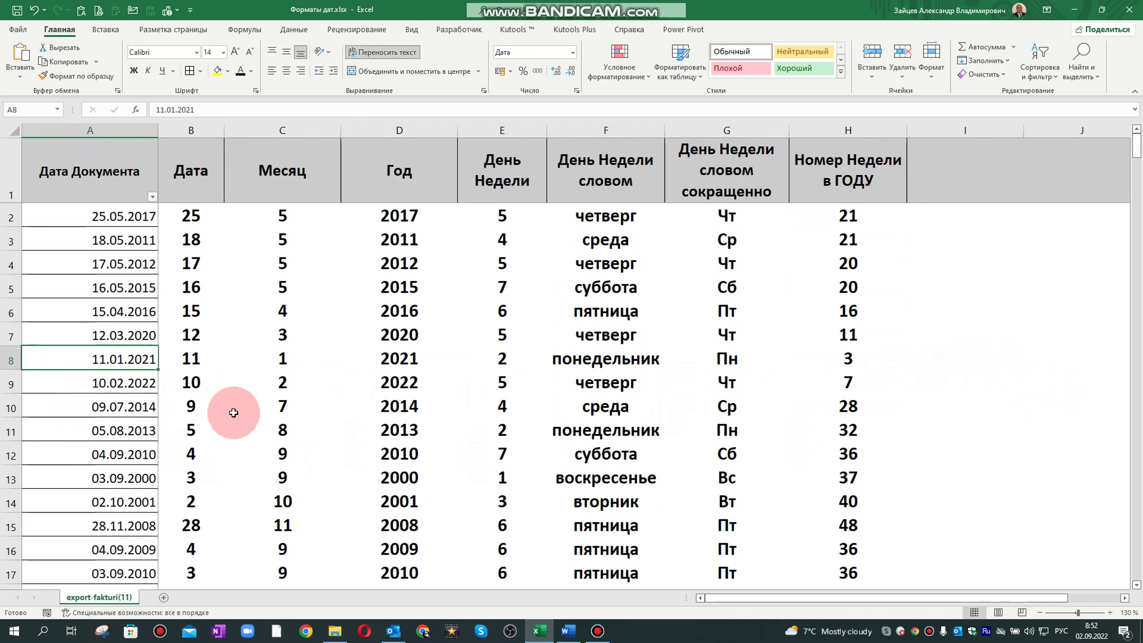
click(872, 363)
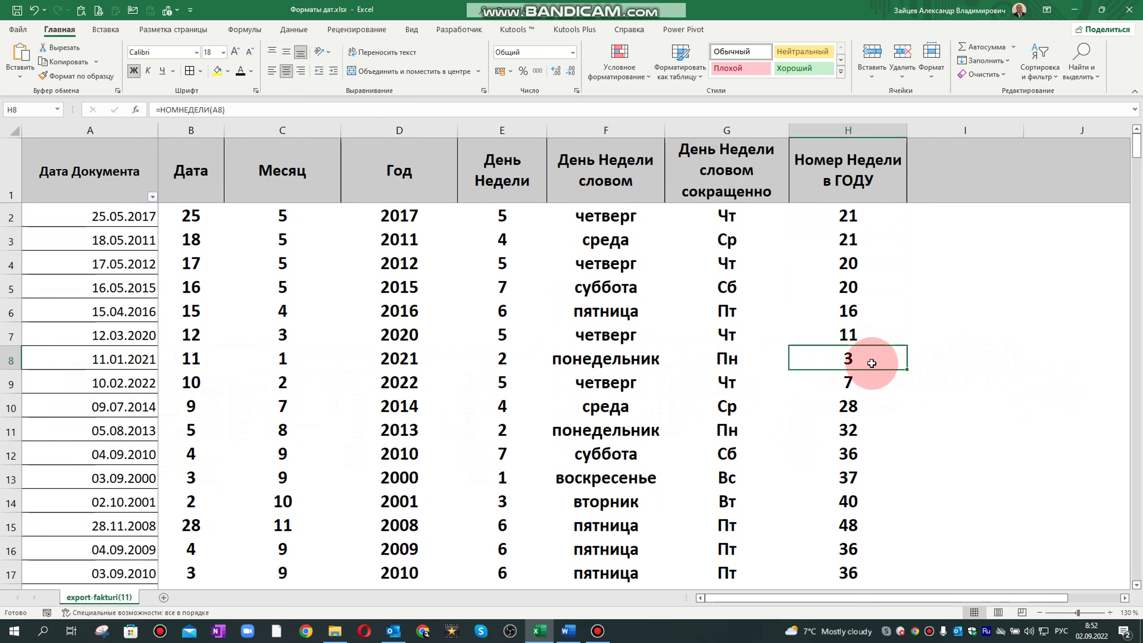